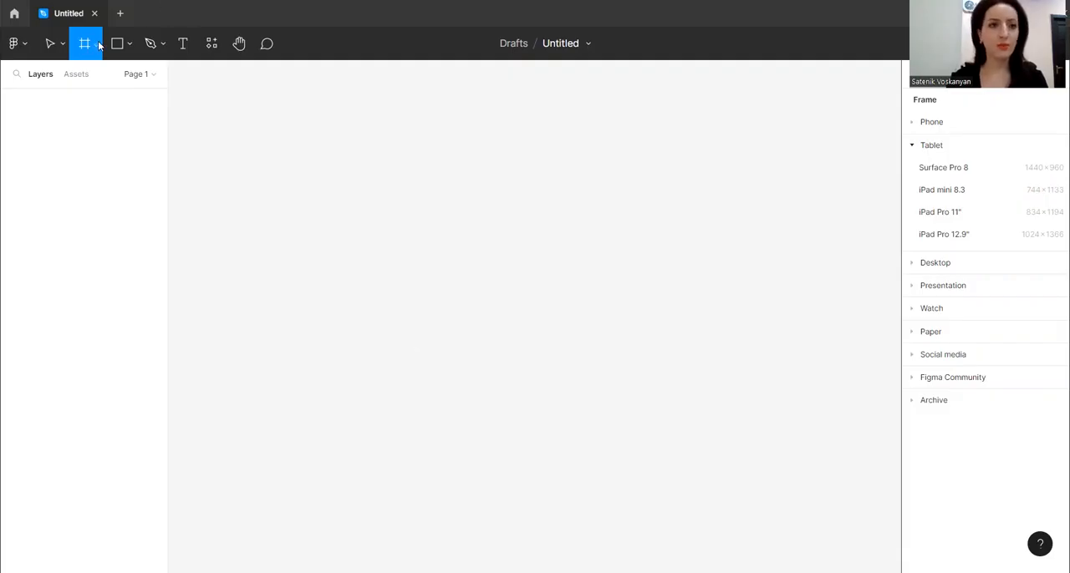
Draw a frame on the empty canvas and resize it to about 1746 × 1872
mouse_move(208, 119)
mouse_down()
mouse_move(743, 368)
mouse_move(767, 363)
mouse_move(657, 380)
mouse_up()
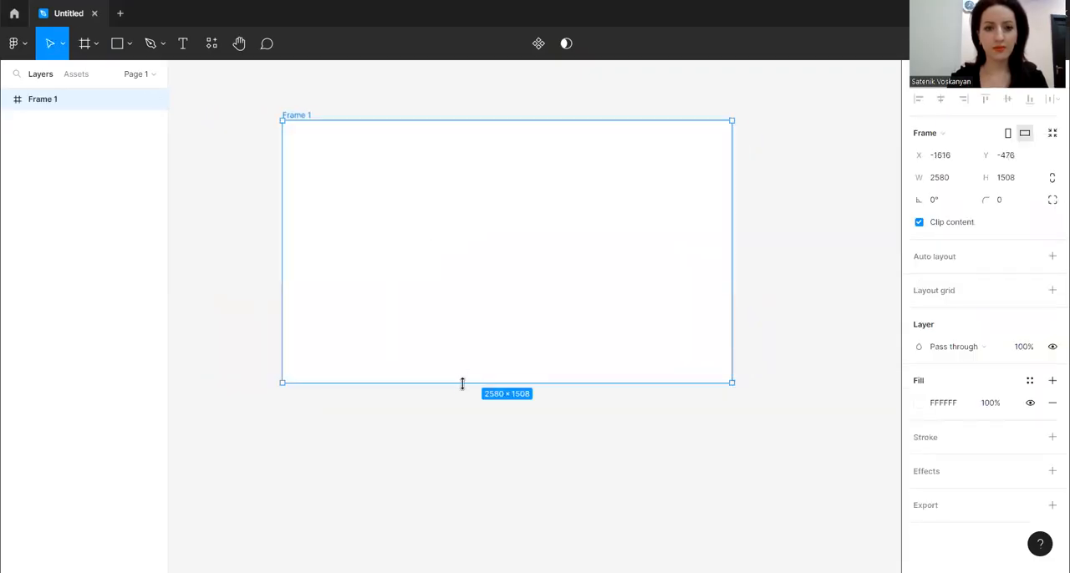
drag(460, 382, 451, 445)
drag(731, 257, 676, 261)
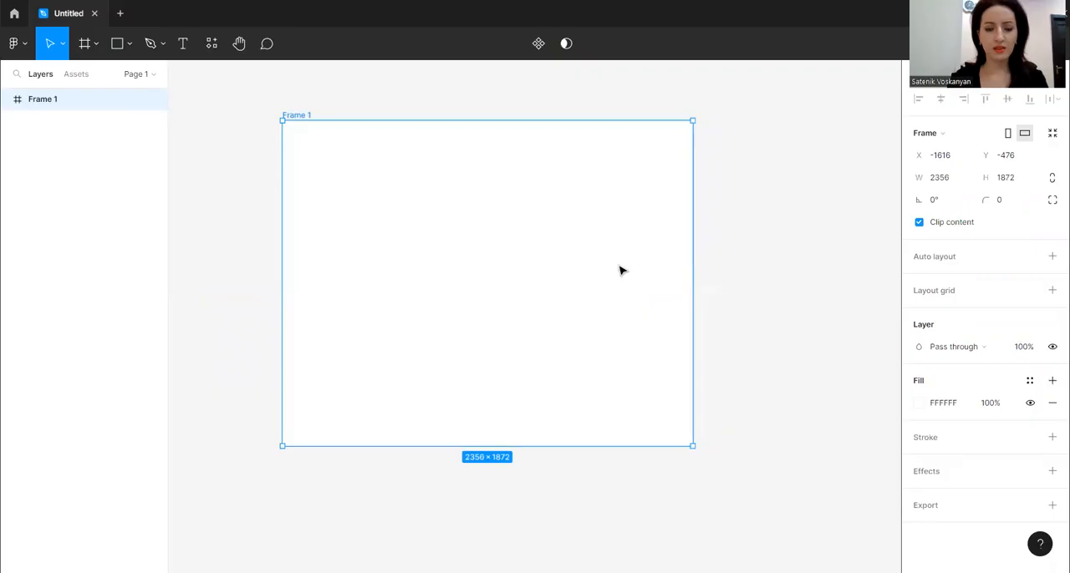
scroll(550, 244, up, 3)
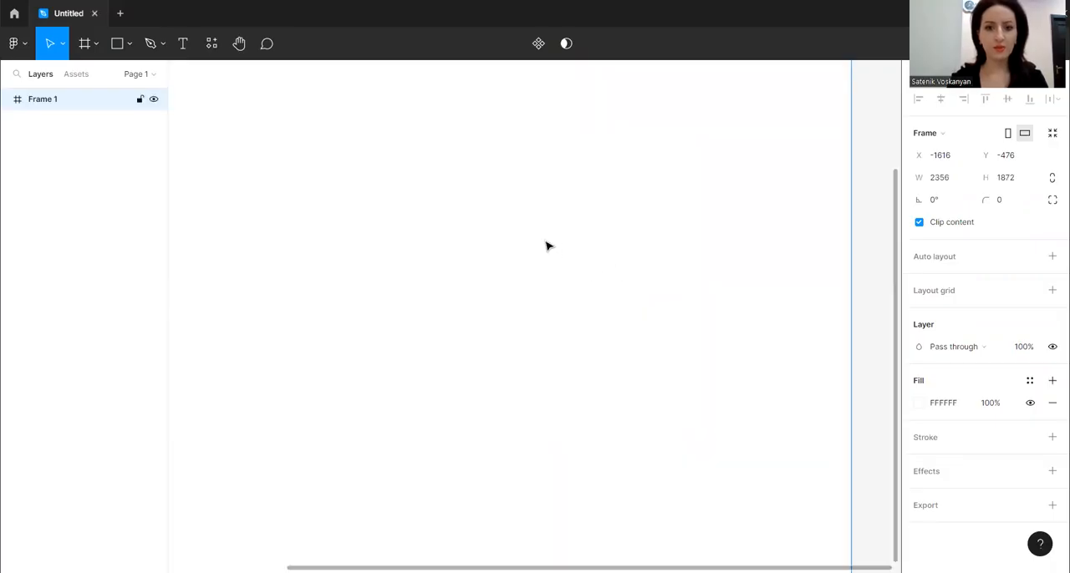
drag(851, 256, 640, 263)
drag(479, 274, 739, 409)
drag(620, 306, 495, 280)
right_click(407, 212)
mouse_move(443, 454)
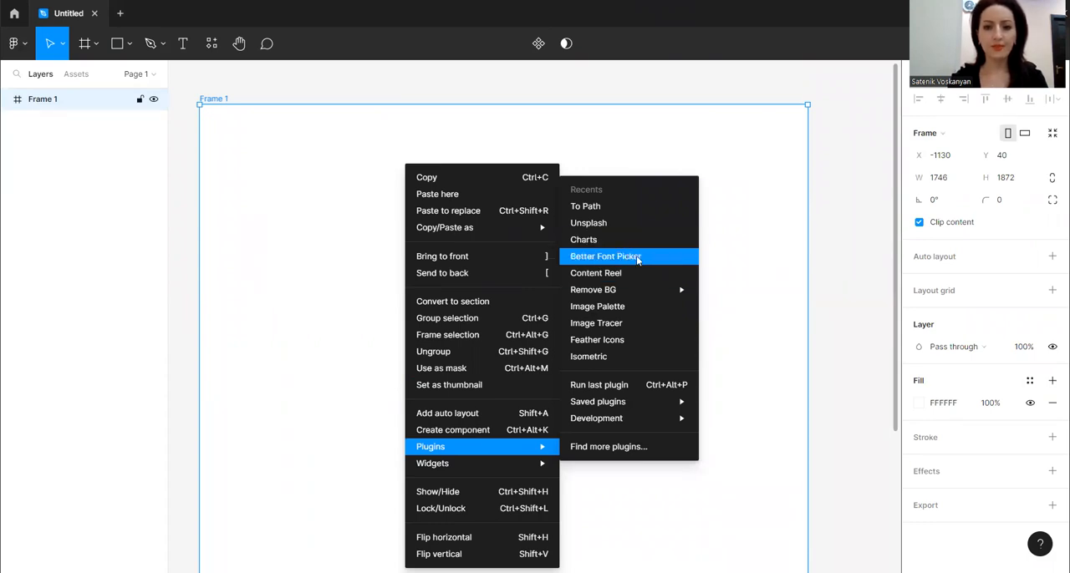
click(183, 47)
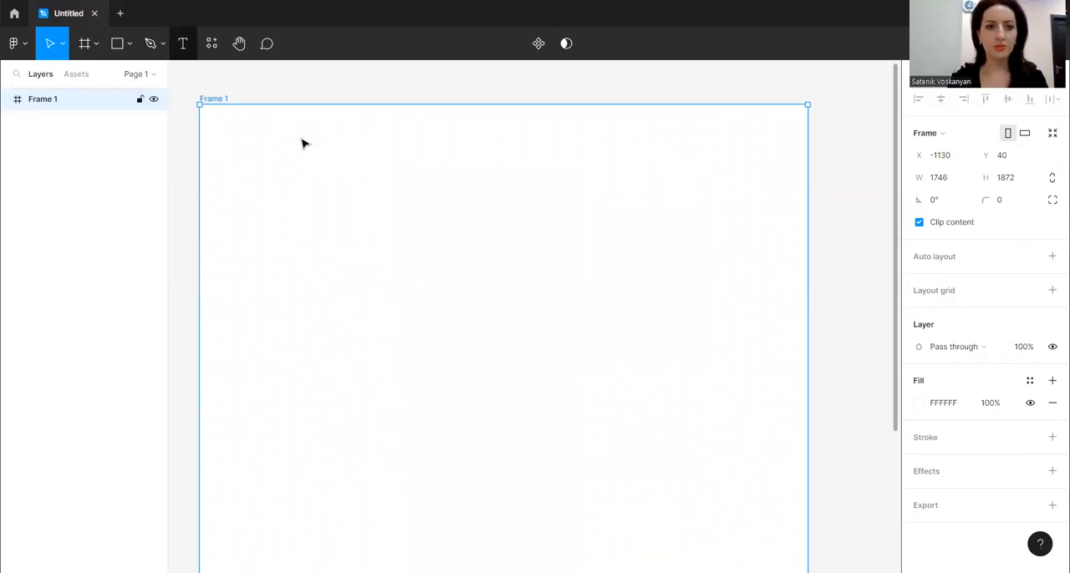
Add a text reading "font" in the upper-left area of the frame
click(184, 46)
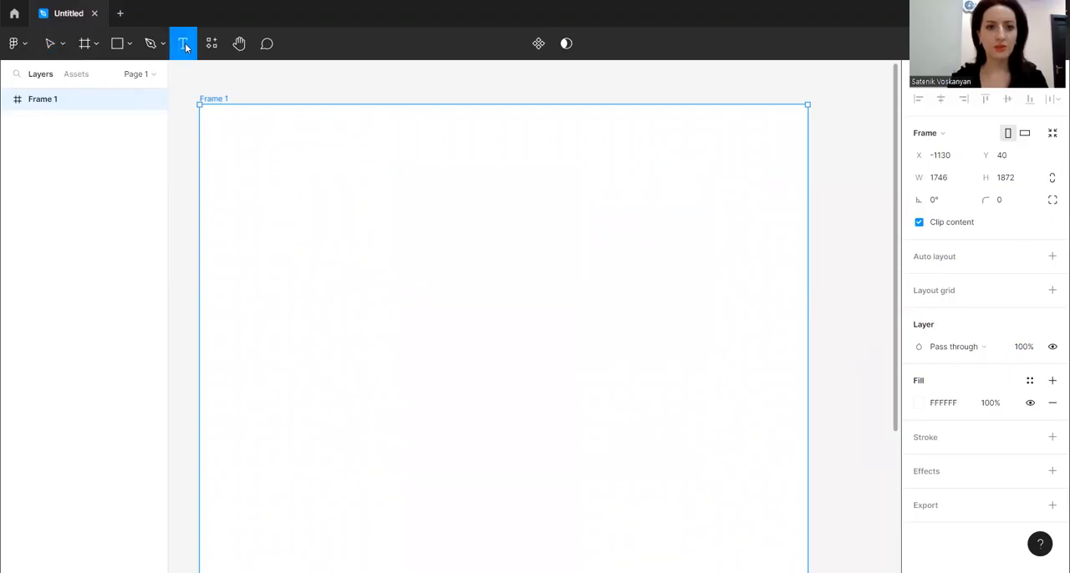
click(317, 233)
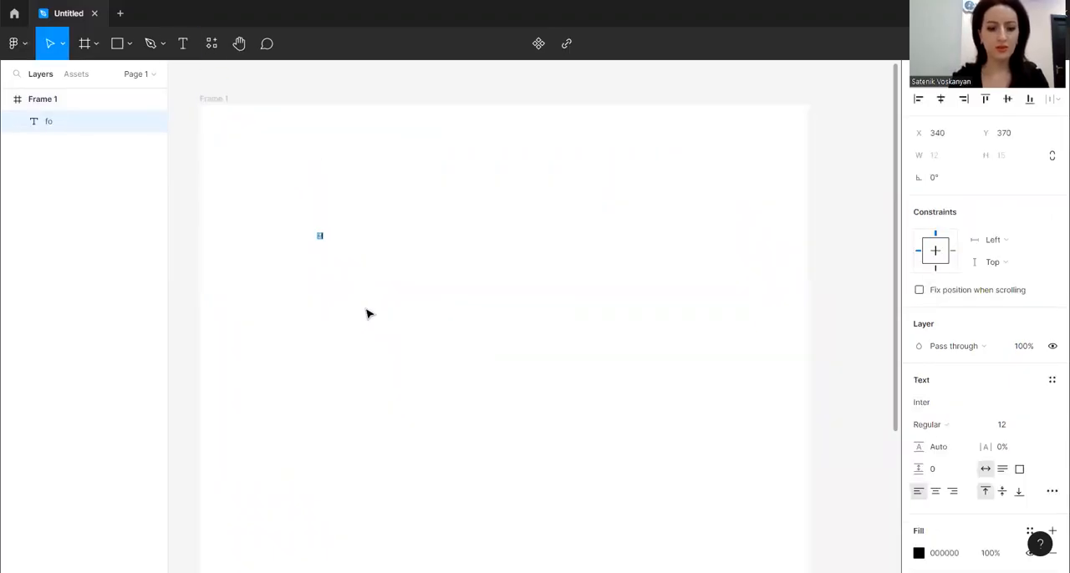
key(Escape)
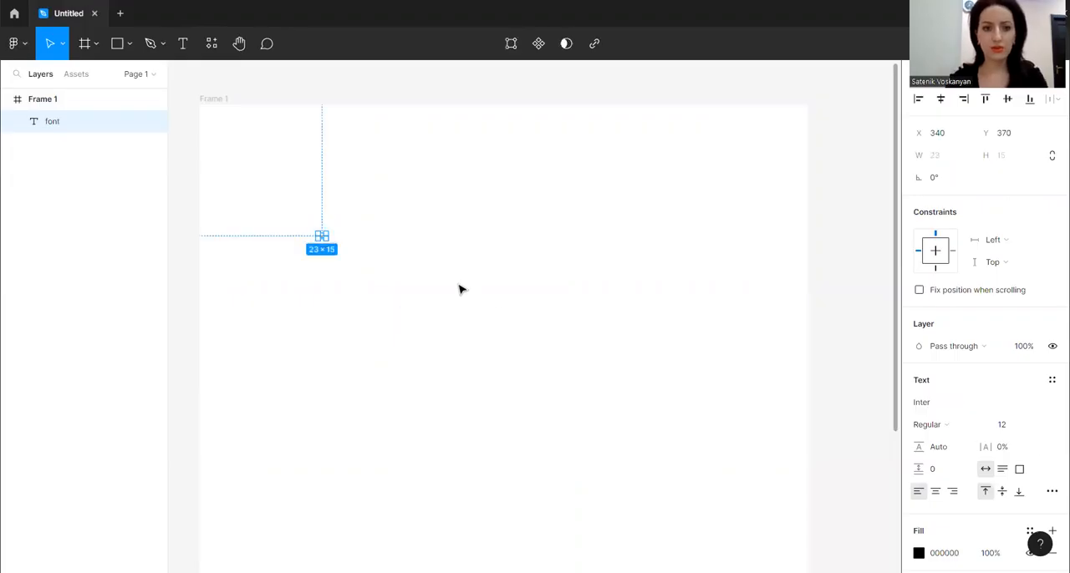
Set the font size of the "font" text to 48
click(1039, 425)
click(1020, 471)
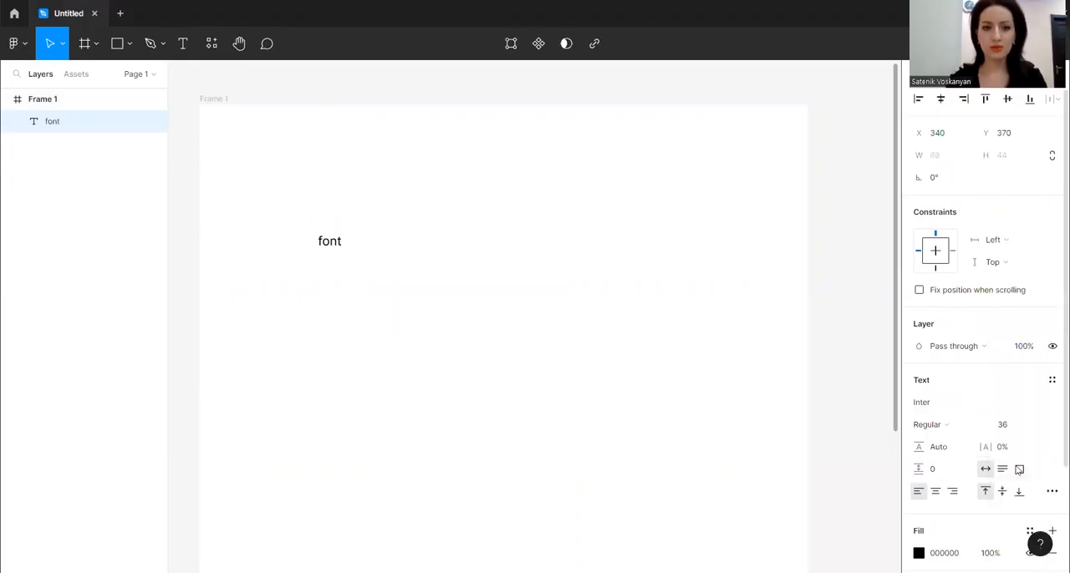
click(1039, 426)
click(1021, 454)
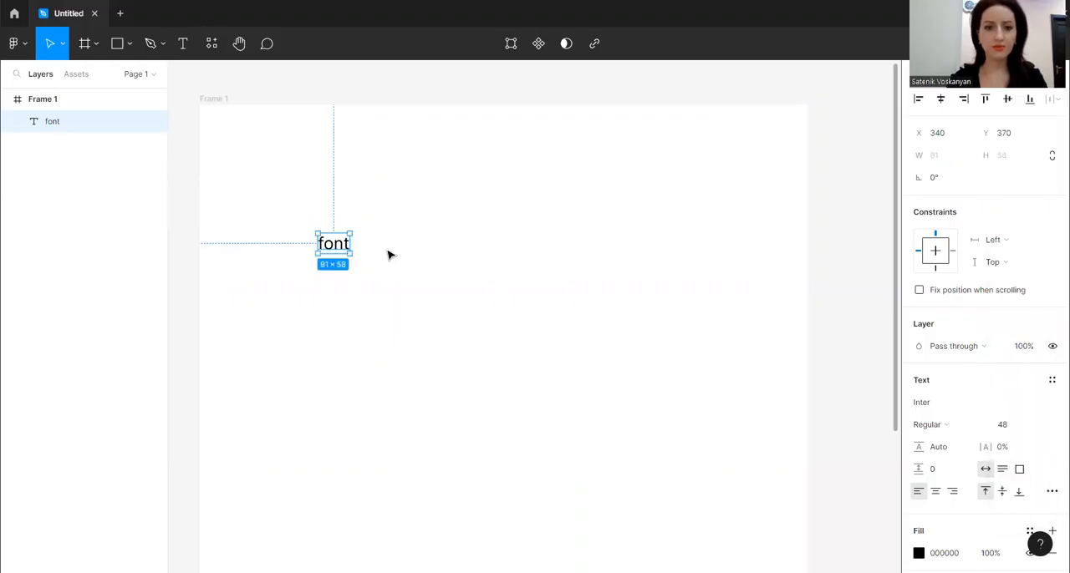
Run the Better Font Picker plugin on the selected "font" text
right_click(333, 250)
mouse_move(390, 447)
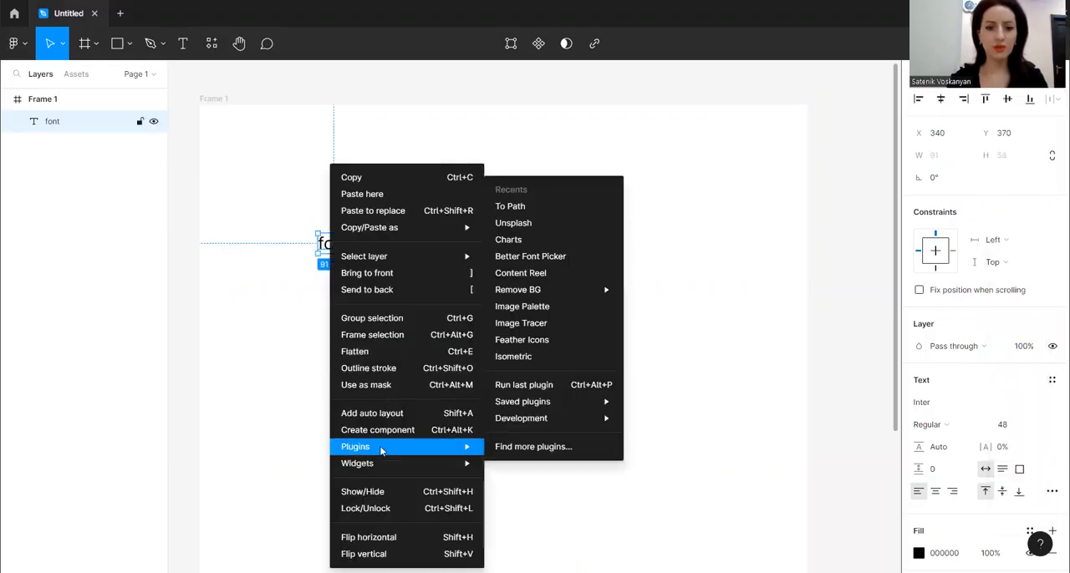
click(529, 261)
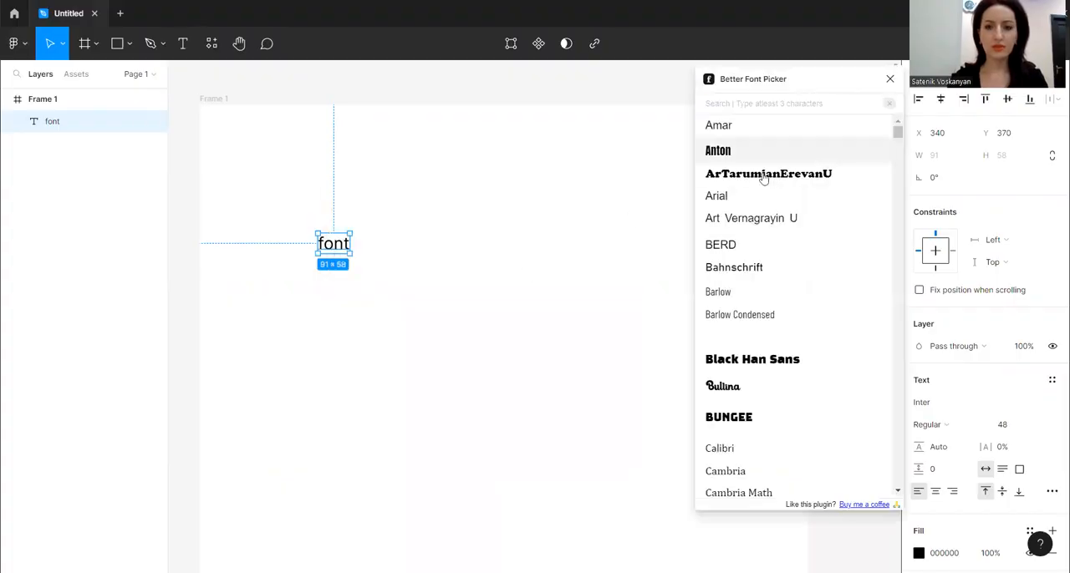
Try the Arial, BERD, Bahnschrift, BazumNew and Barlow typefaces on the "font" text
click(729, 201)
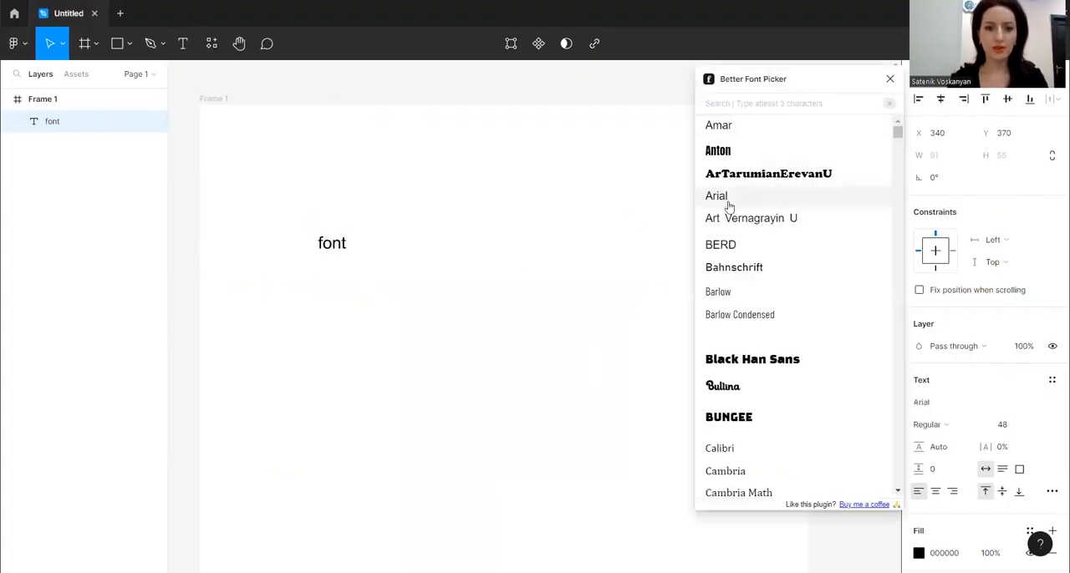
click(729, 246)
click(736, 268)
click(725, 334)
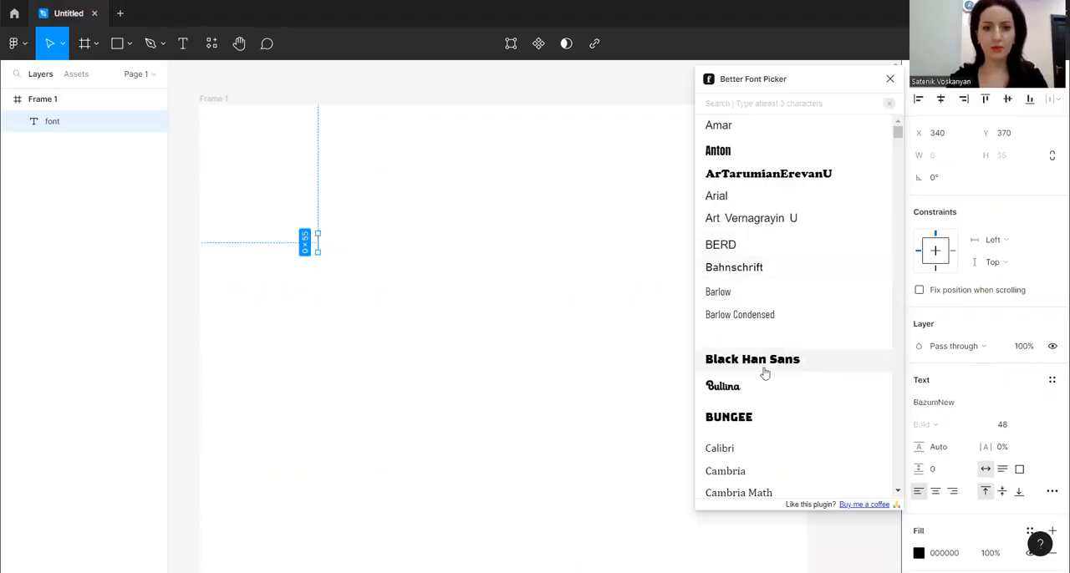
click(777, 297)
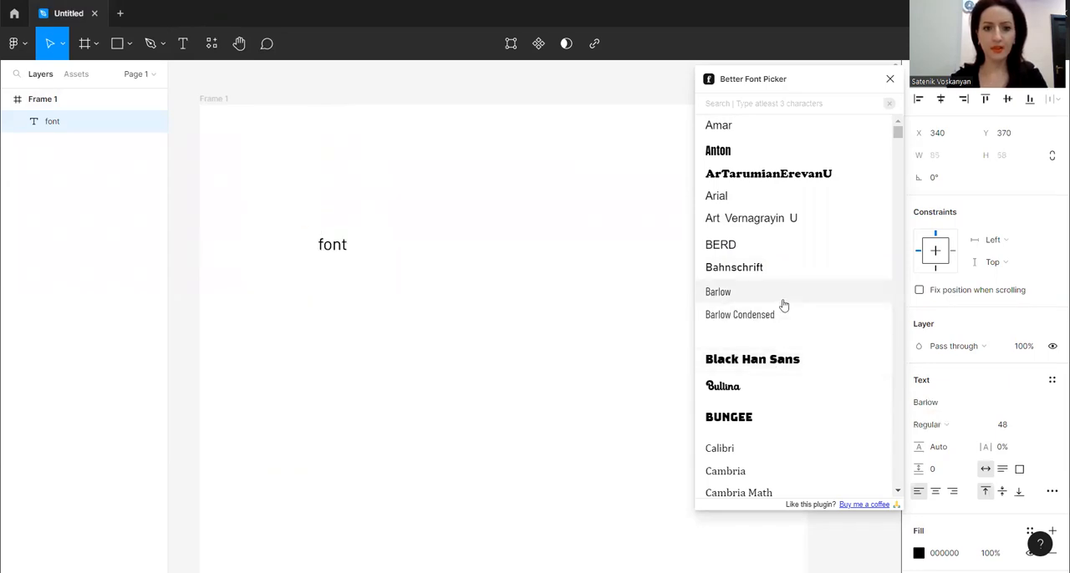
Try several typefaces further down the plugin's font list on the text, including Candal and Calibri
scroll(795, 401, down, 3)
click(761, 392)
click(744, 320)
click(740, 279)
click(734, 235)
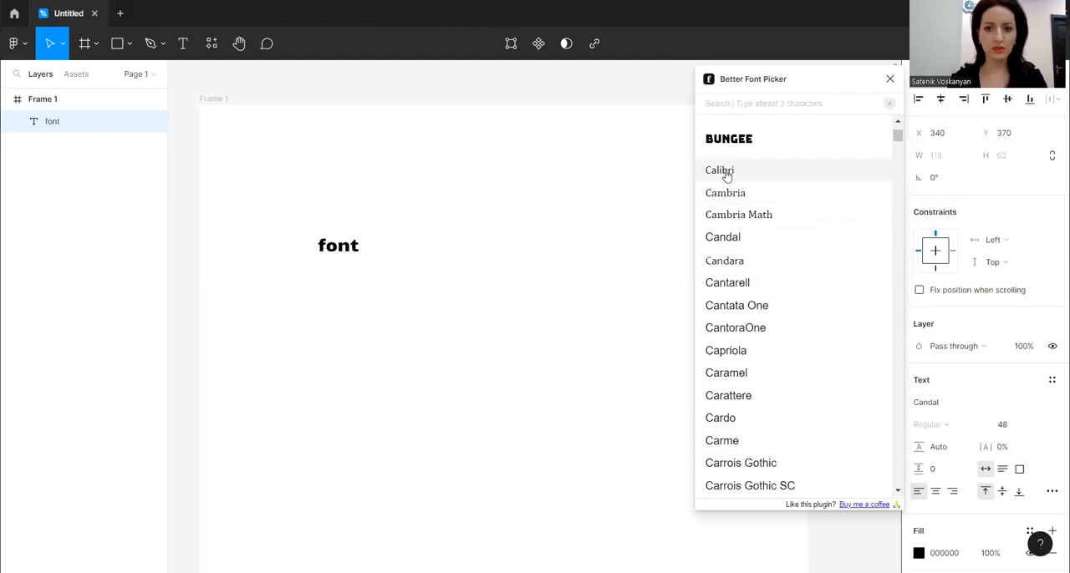
click(717, 170)
Try more typefaces starting with C on the text, including Chicle
scroll(752, 347, down, 3)
click(755, 367)
click(750, 412)
scroll(736, 439, down, 4)
click(723, 451)
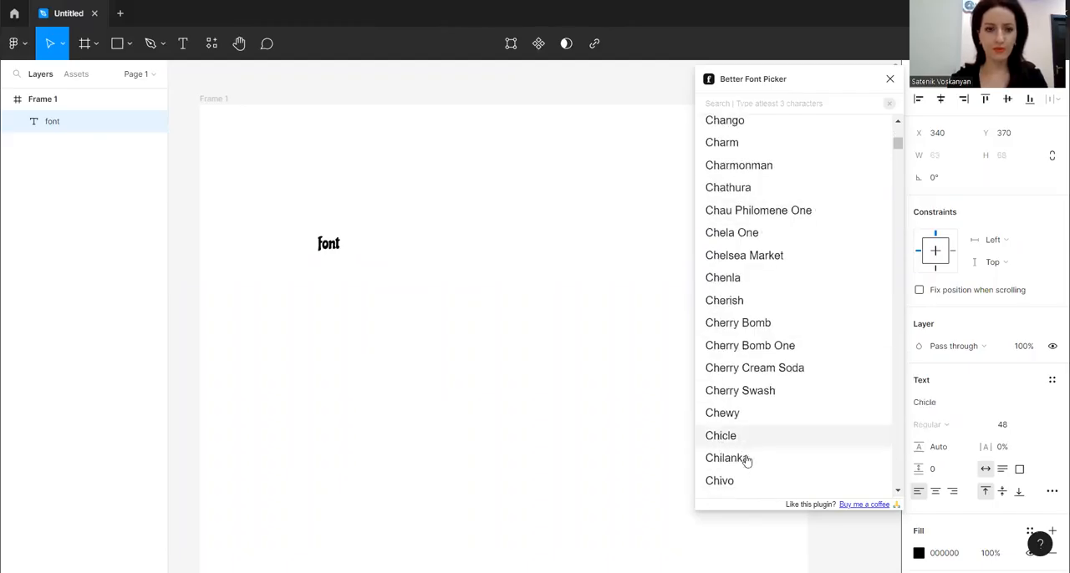
scroll(742, 459, down, 3)
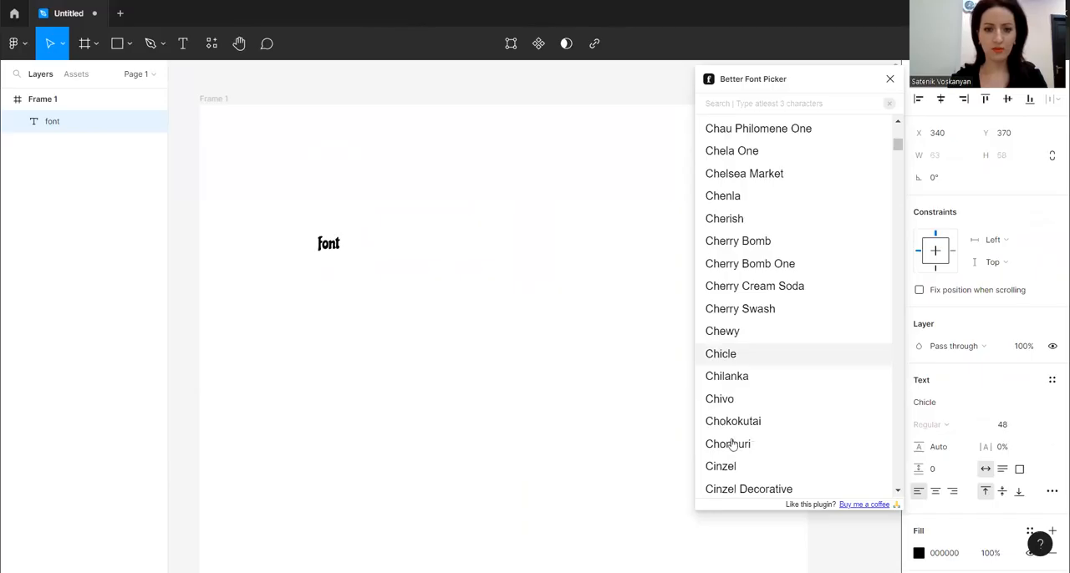
Try the Microsoft Tai Le and Microsoft YaHei typefaces on the text
scroll(773, 218, up, 8)
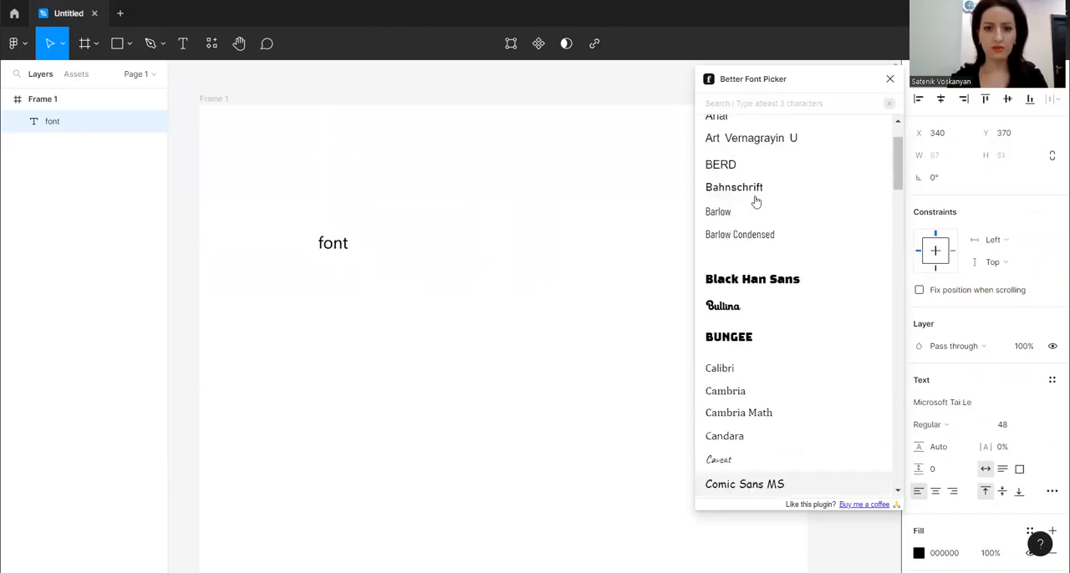
scroll(834, 399, down, 2)
scroll(827, 410, down, 15)
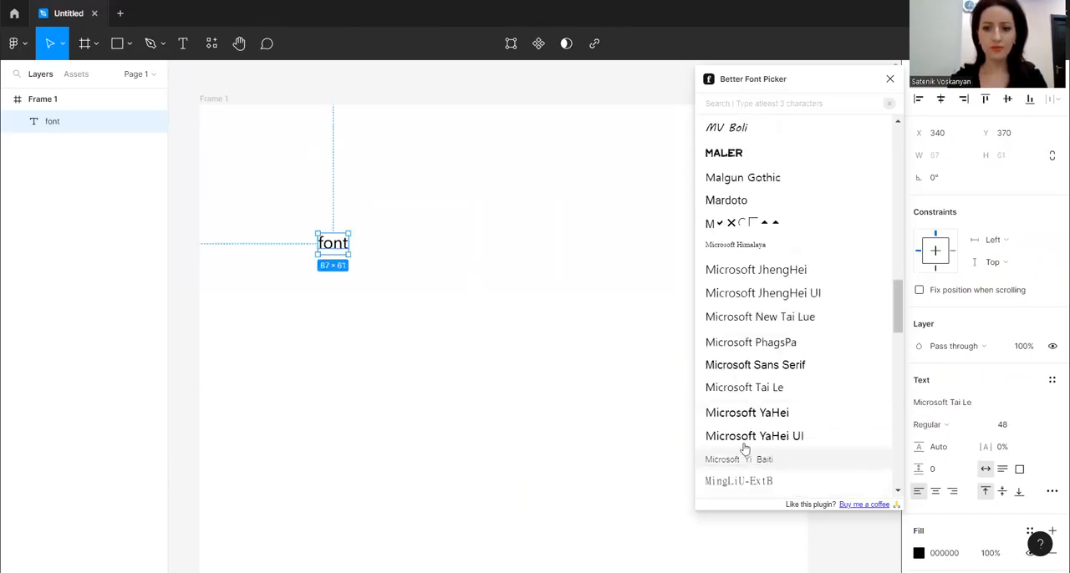
click(749, 410)
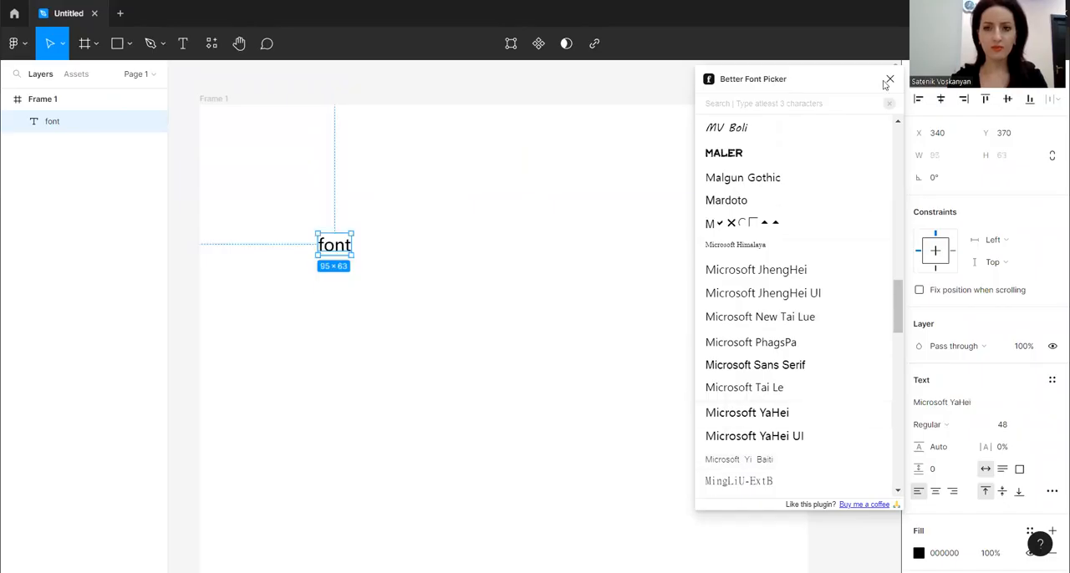
Apply the Tahoma typeface to the "font" text with Better Font Picker and move the text slightly to the left
scroll(864, 477, down, 10)
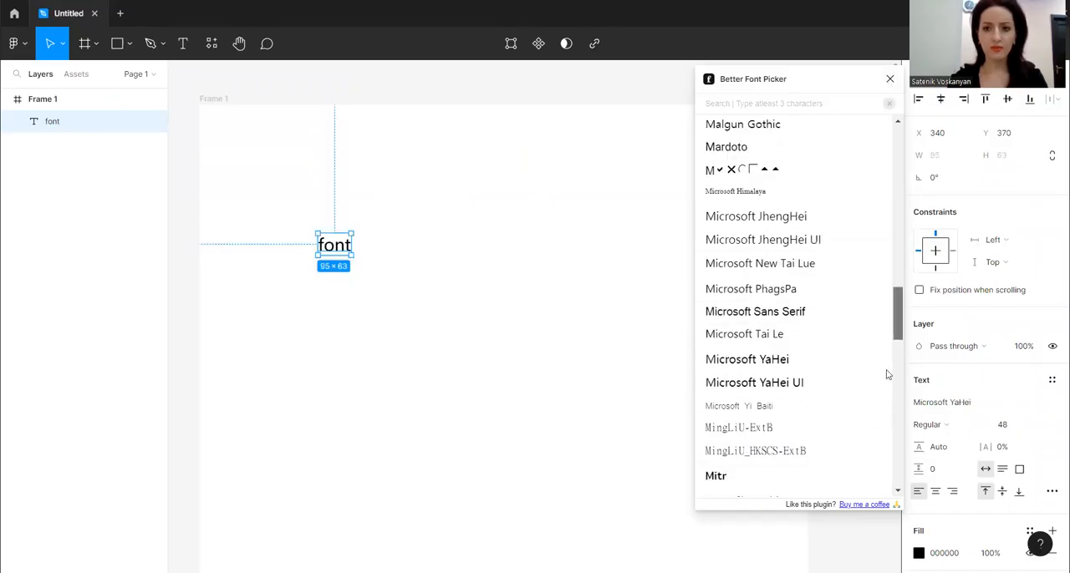
click(740, 254)
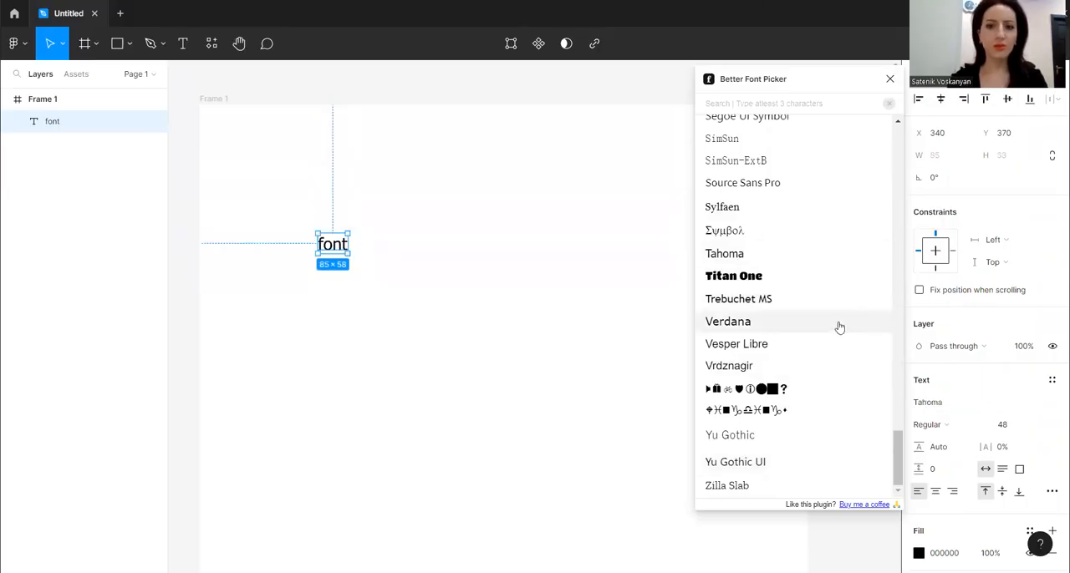
scroll(839, 327, up, 15)
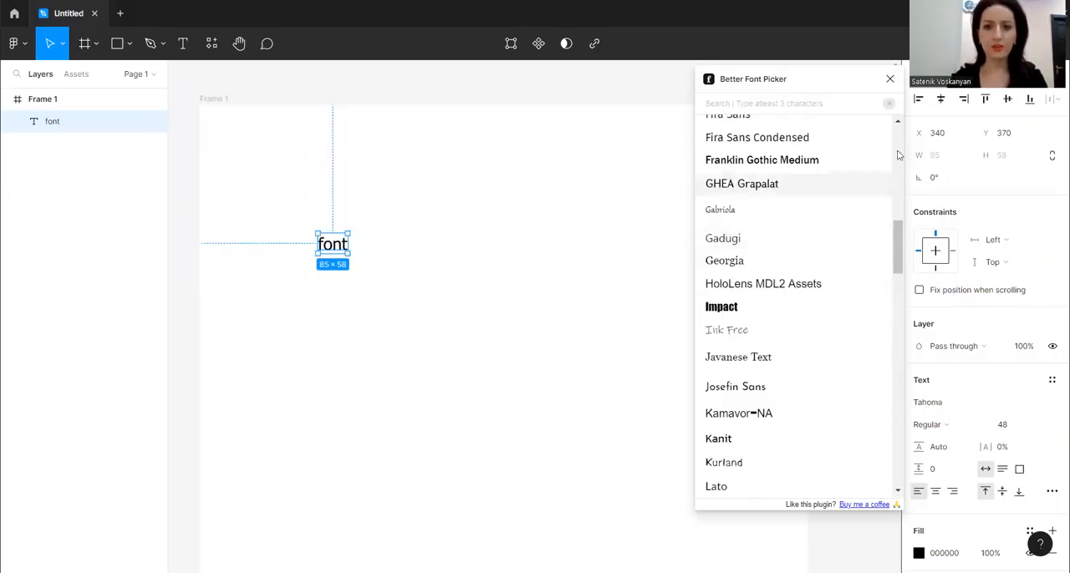
scroll(812, 227, up, 10)
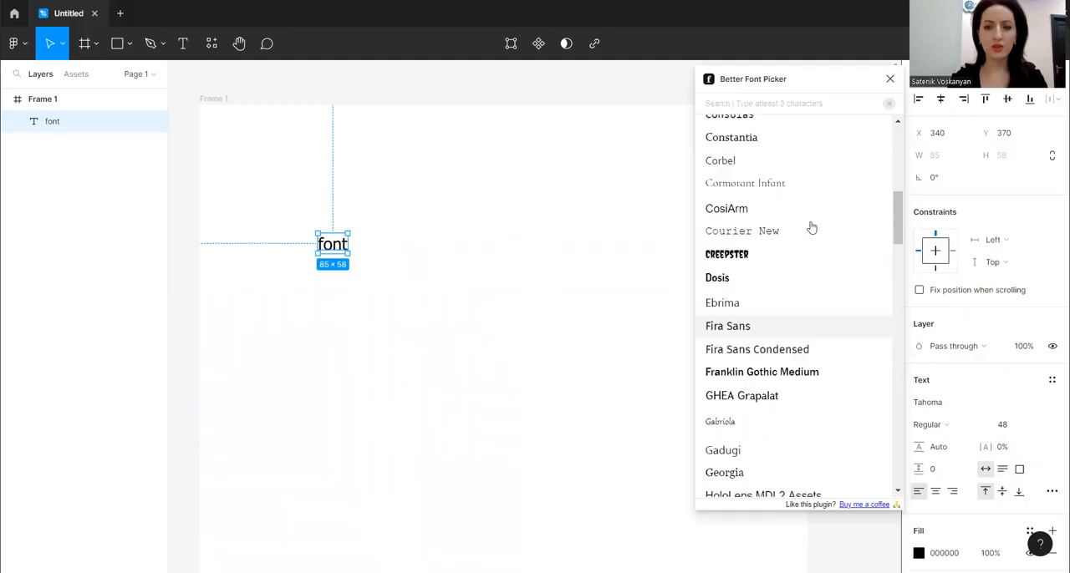
click(891, 80)
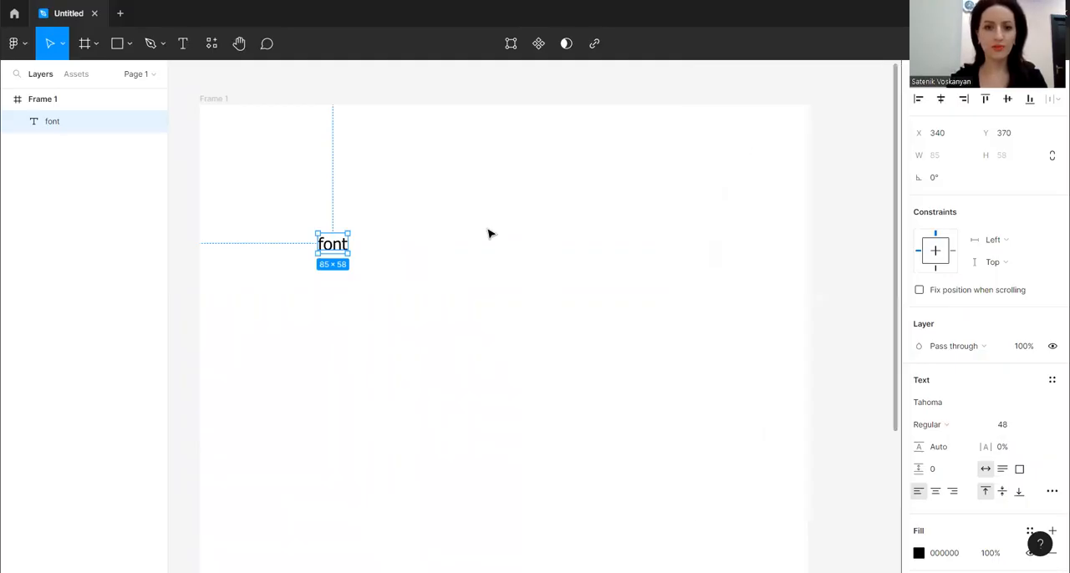
drag(345, 248, 323, 253)
Run the Content Reel plugin from the frame
right_click(376, 249)
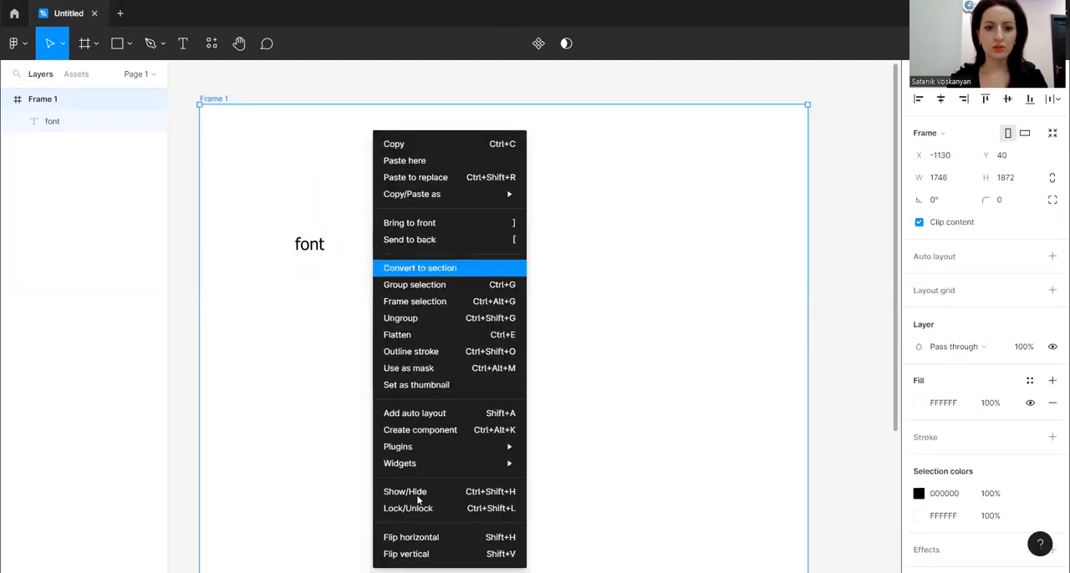
click(410, 450)
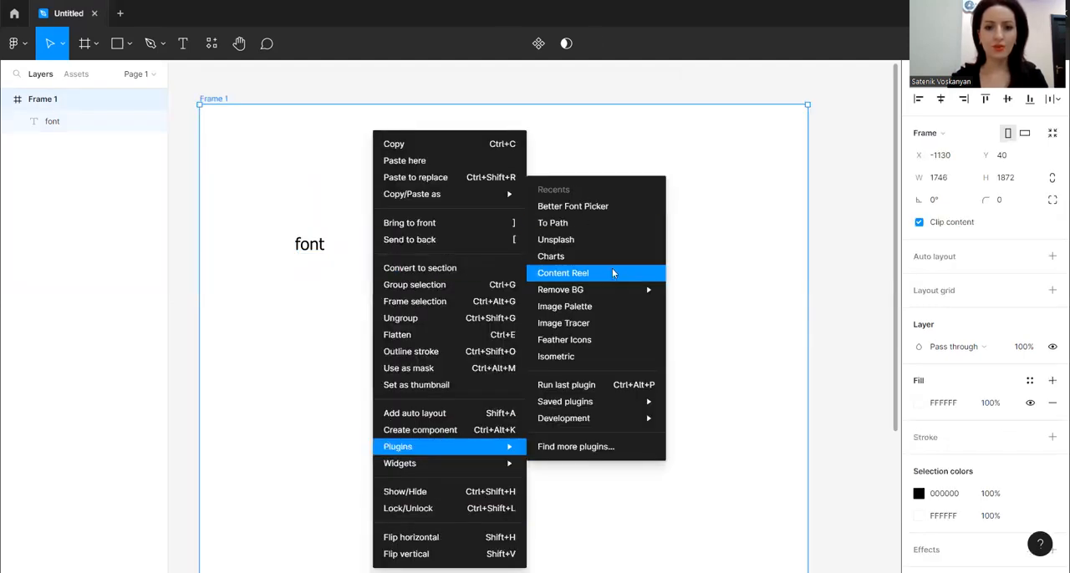
click(597, 272)
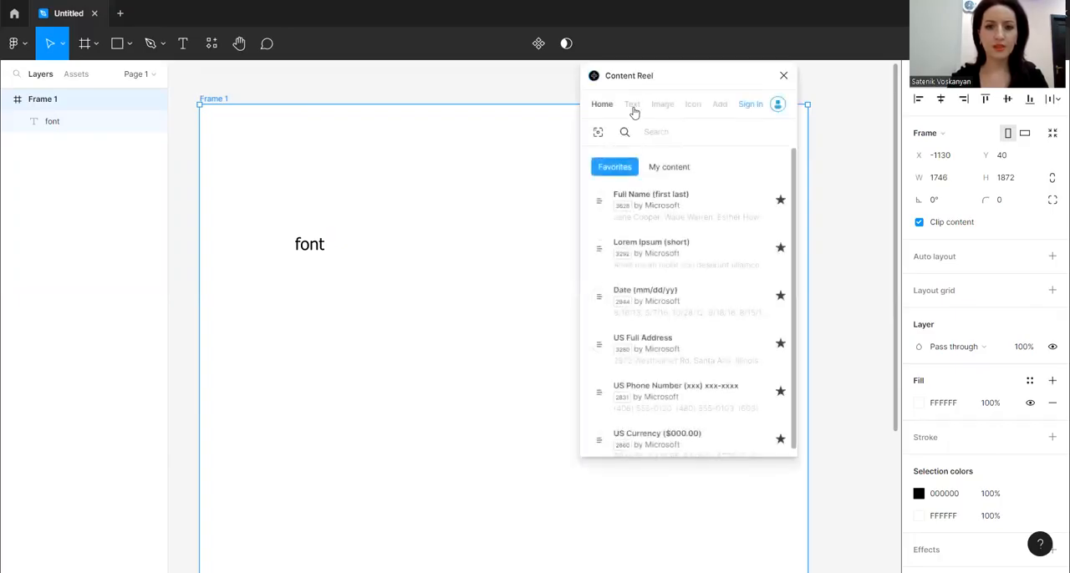
Create a text box about 476 × 150 near the frame's top and fill it with Lorem Ipsum (short) content
click(183, 44)
drag(258, 133, 425, 179)
click(692, 254)
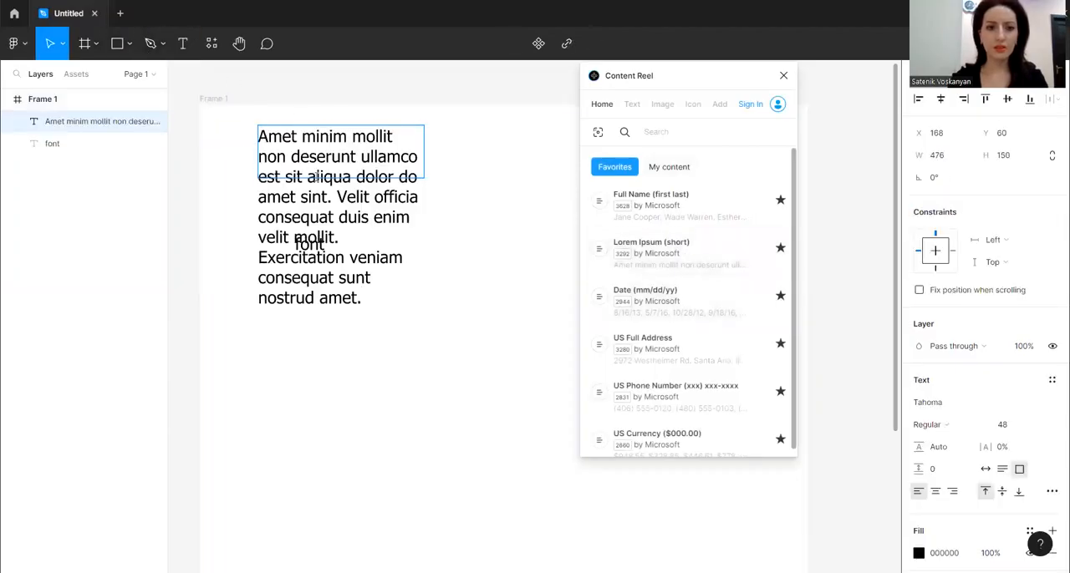
Set the Lorem Ipsum paragraph's font size to 24 and place it above the "font" text
click(399, 400)
drag(351, 167, 307, 140)
double_click(431, 313)
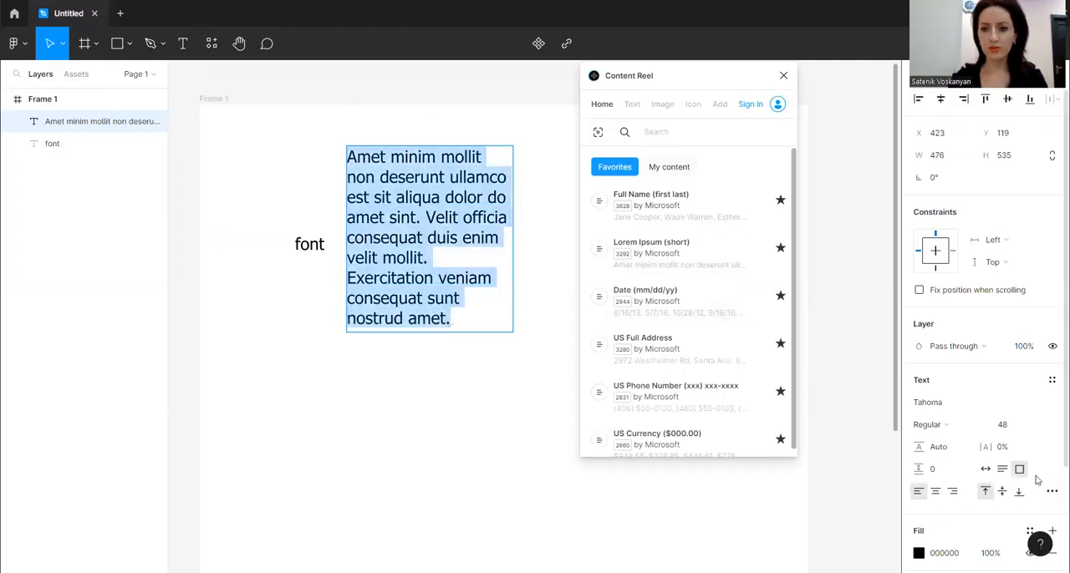
click(1038, 428)
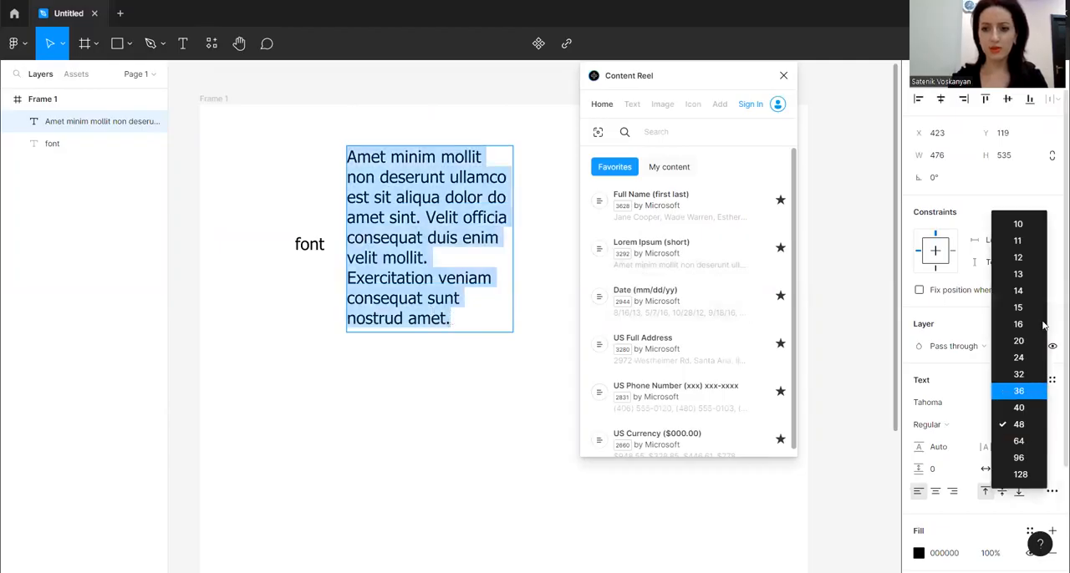
click(1030, 359)
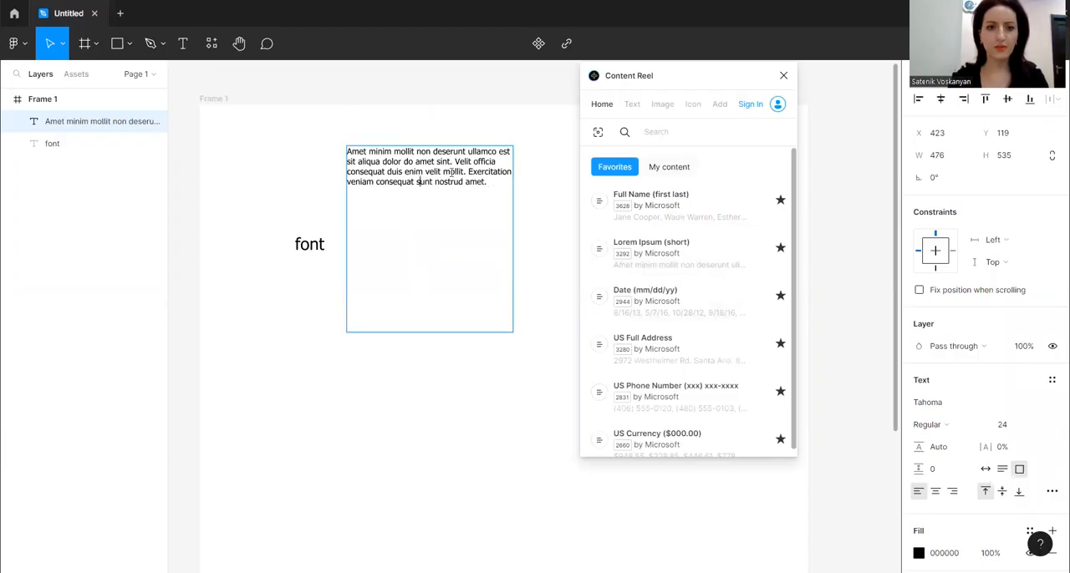
drag(452, 334, 362, 153)
Create a text box about 368 × 84 below the "font" text and fill it with US Phone Number content from Content Reel
click(183, 44)
drag(264, 281, 392, 311)
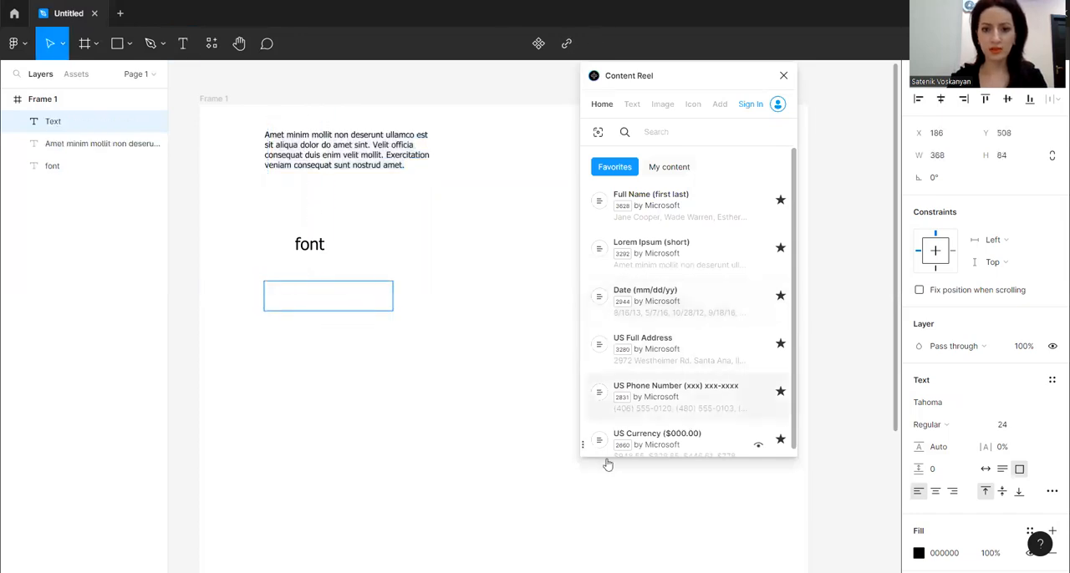
click(673, 406)
click(672, 406)
click(673, 407)
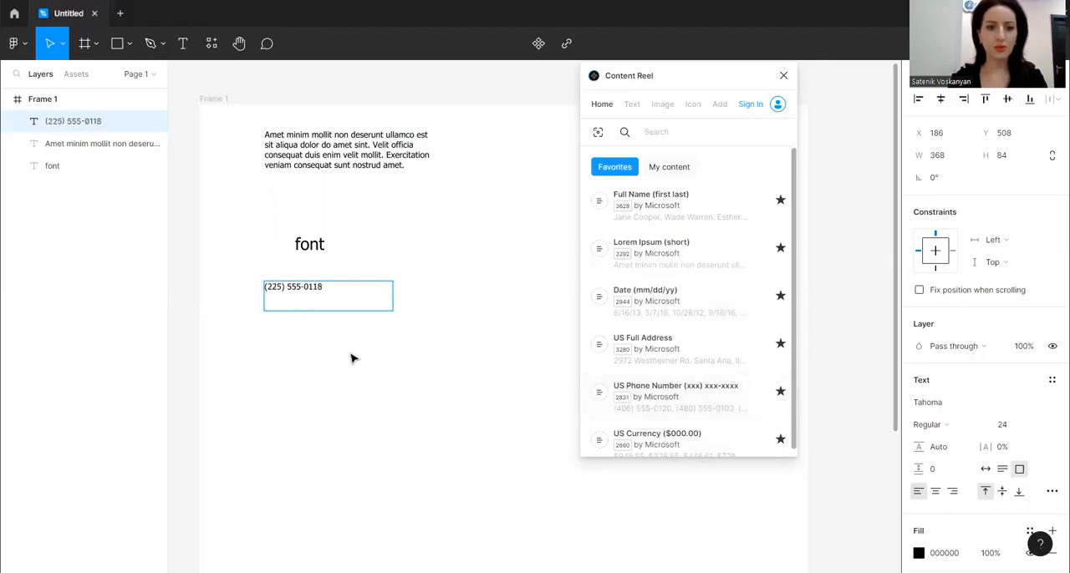
Shorten the phone number text box to 368 × 50 and add a box about 318 × 76 below it filled with Content Reel's Email text
drag(352, 310, 352, 298)
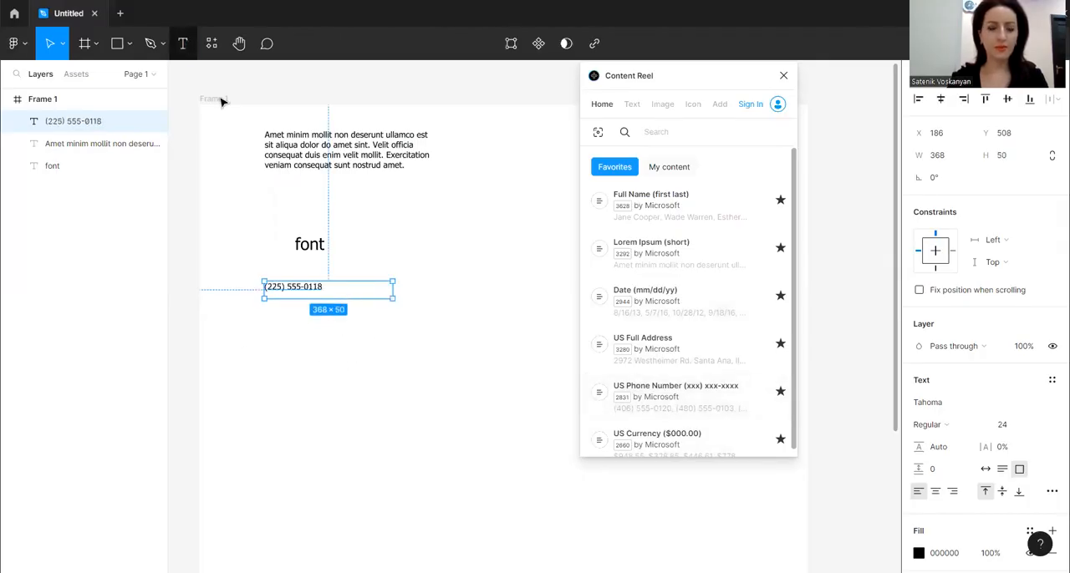
click(185, 42)
drag(261, 315, 374, 341)
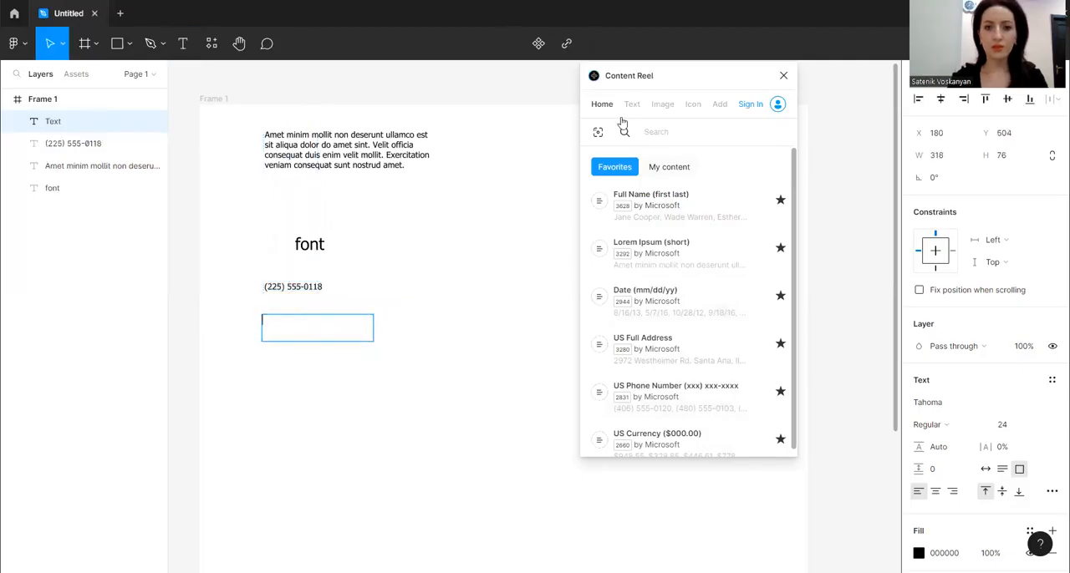
click(632, 103)
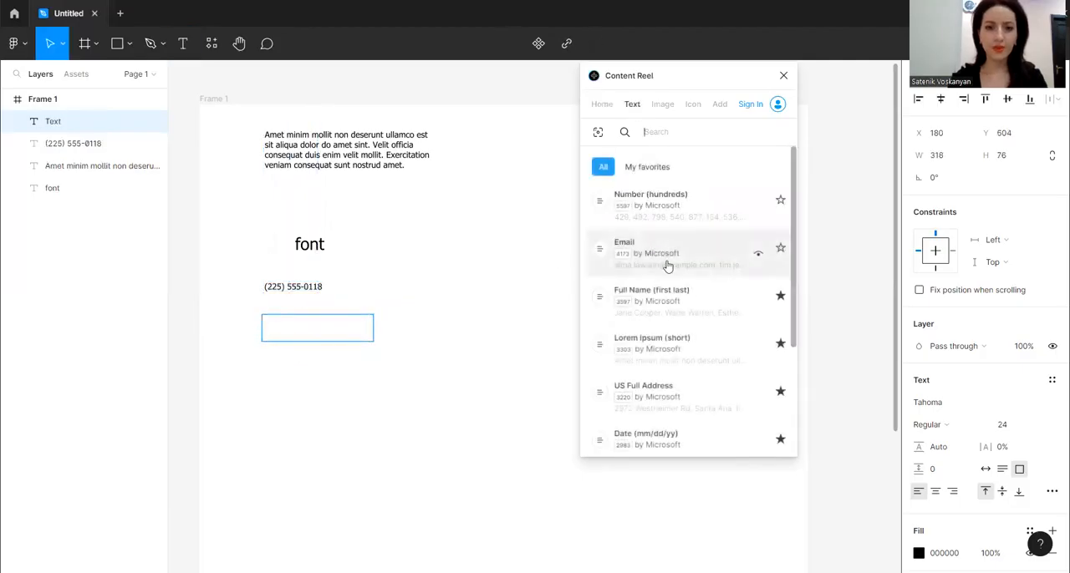
click(667, 266)
click(668, 266)
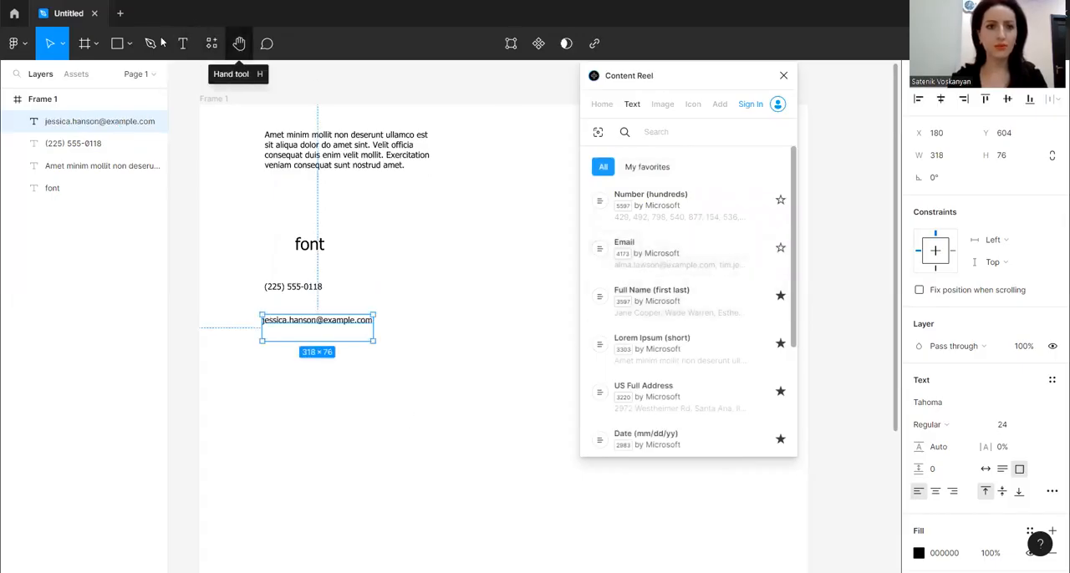
Draw a 240 × 240 square beside the "font" text and place a duplicate directly below it
click(118, 44)
drag(436, 255, 477, 292)
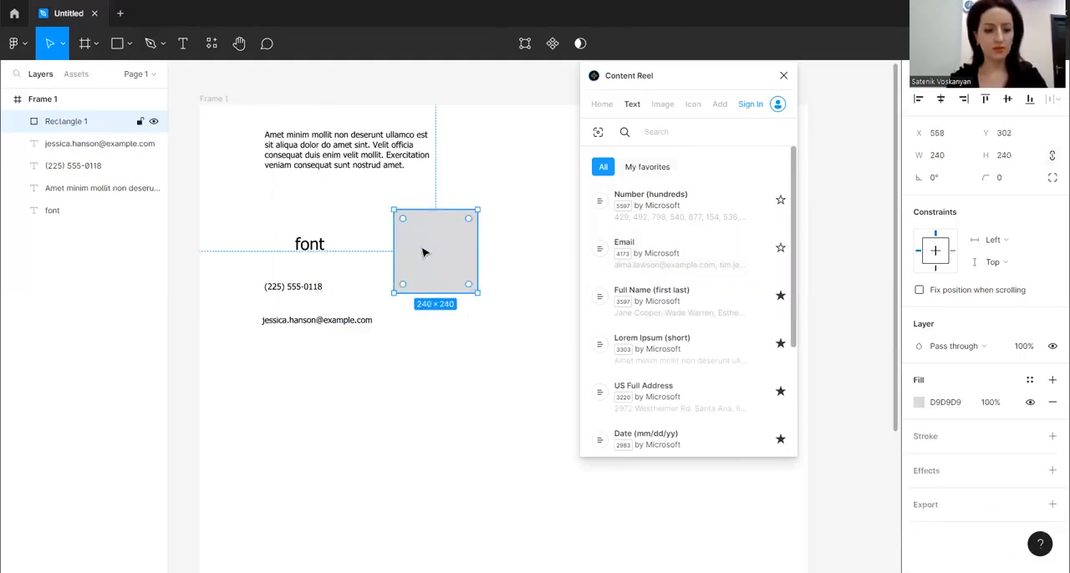
key(ctrl+d)
drag(444, 254, 468, 351)
Fill the upper square with an Avatars (female) image from Content Reel, cycling through several portraits
click(454, 260)
click(664, 105)
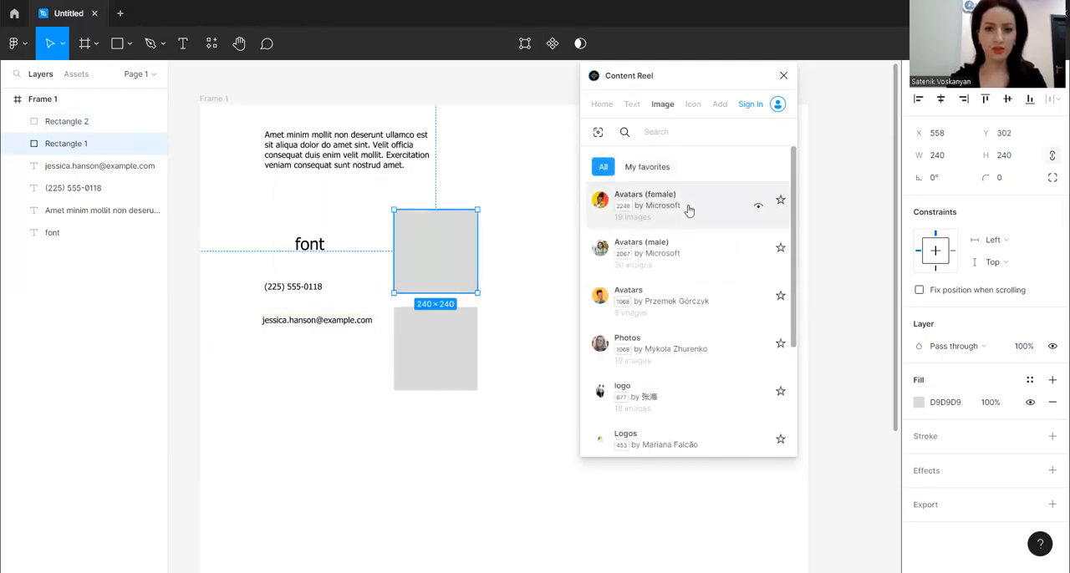
click(689, 211)
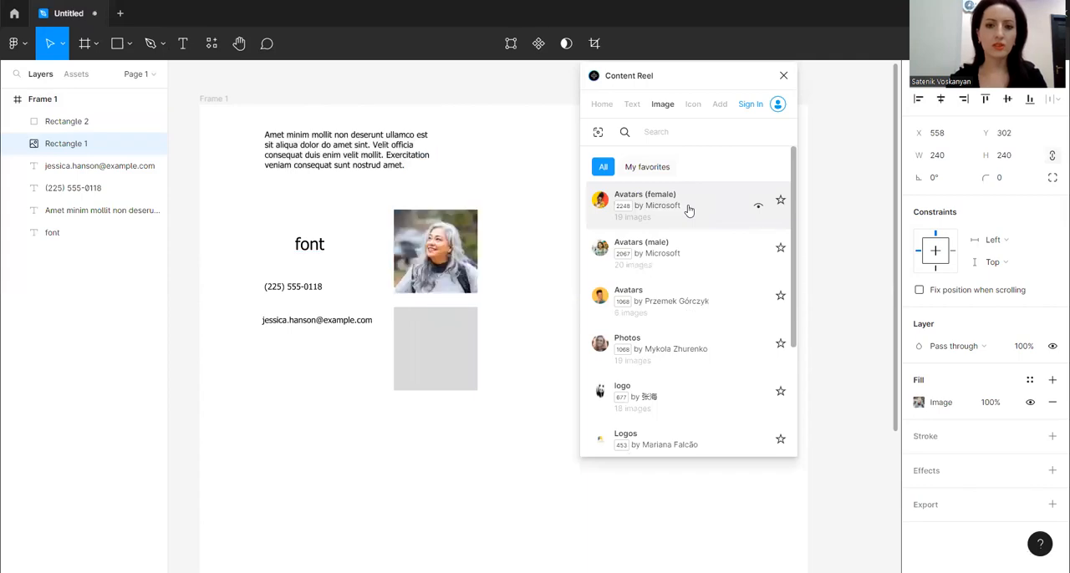
click(689, 210)
click(691, 213)
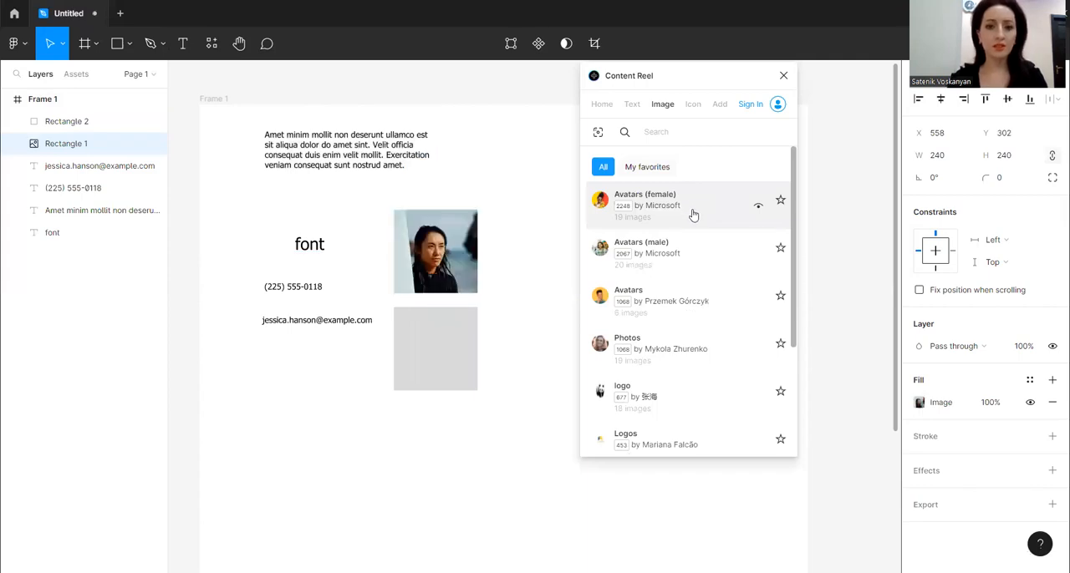
click(693, 214)
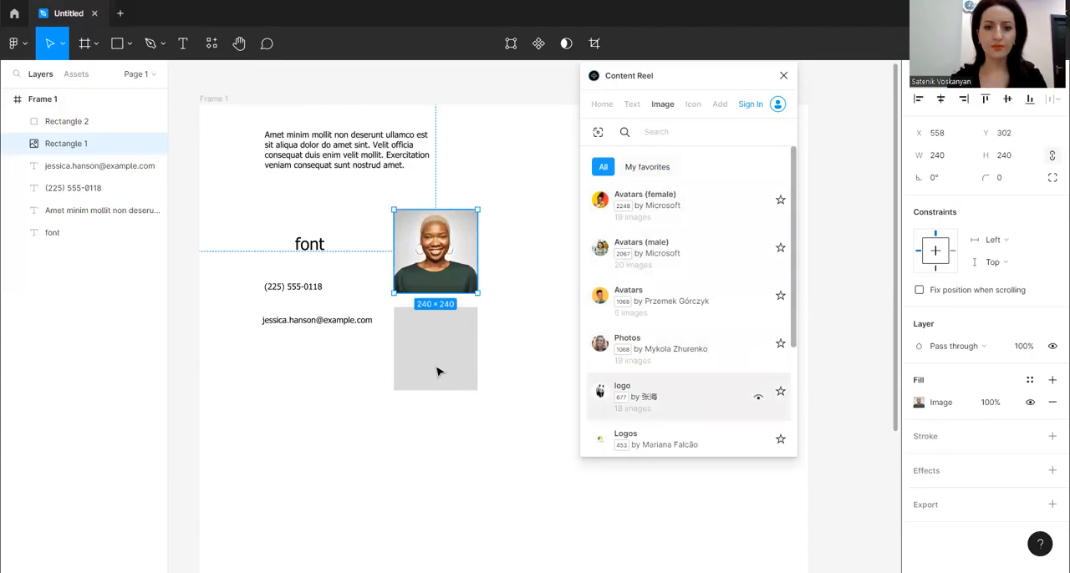
Fill the lower square from Content Reel's "logo" image set, cycling through the images to the dyson logo
click(476, 383)
click(670, 404)
click(671, 404)
click(670, 404)
click(670, 404)
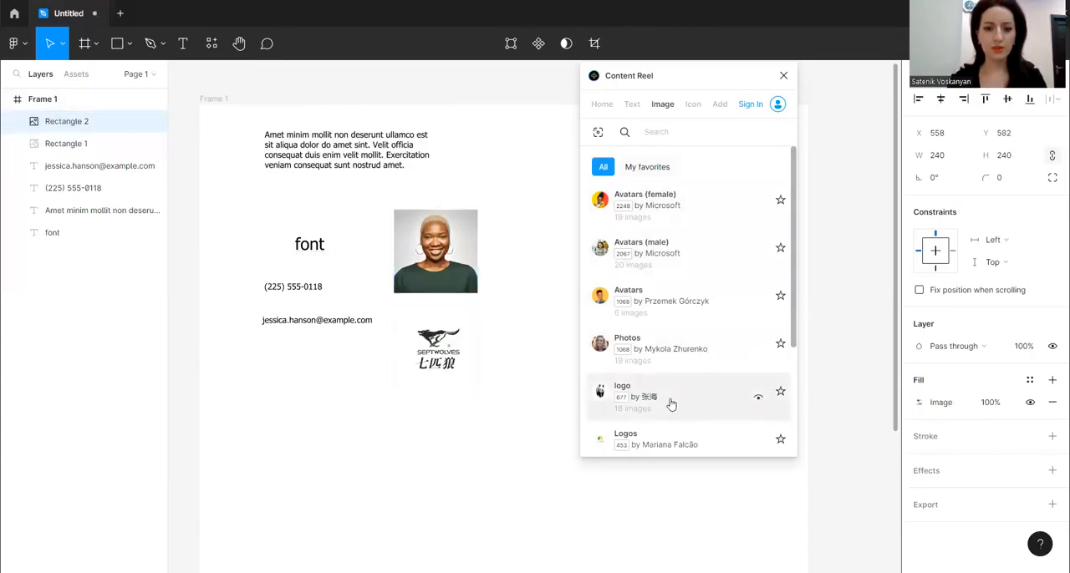
click(670, 404)
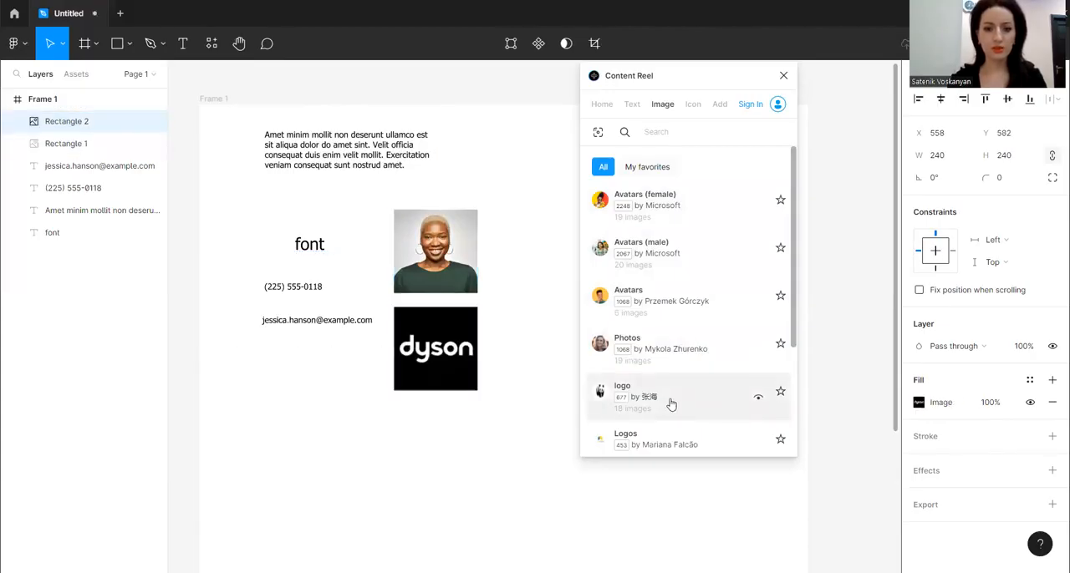
Insert the Animal Cat icon from Content Reel's Fluent Icons - Regular set and place it in the frame above the portrait
click(693, 104)
drag(707, 77, 732, 82)
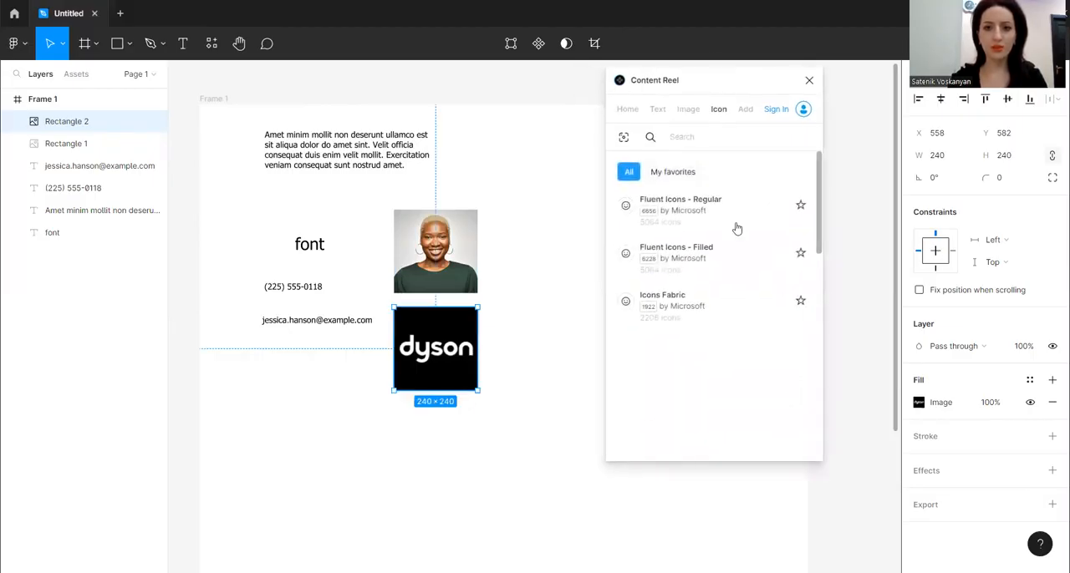
click(721, 215)
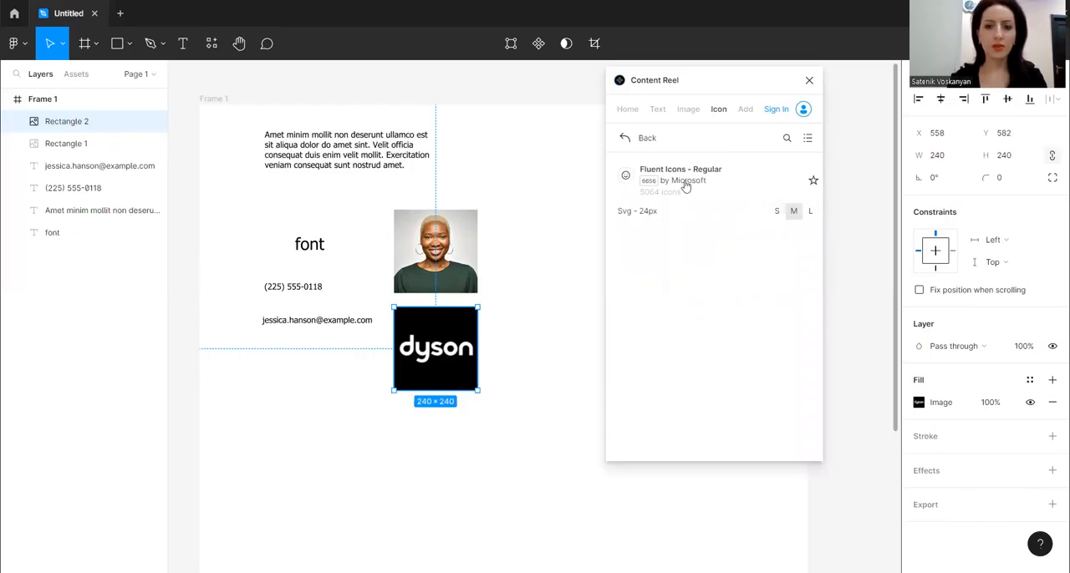
drag(702, 84, 731, 80)
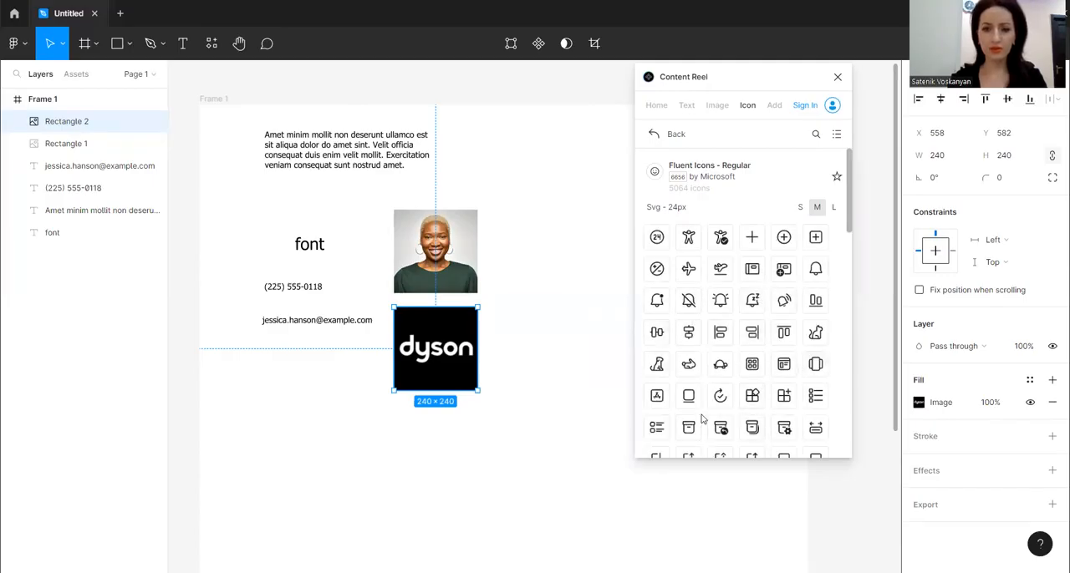
click(792, 366)
scroll(526, 366, down, 5)
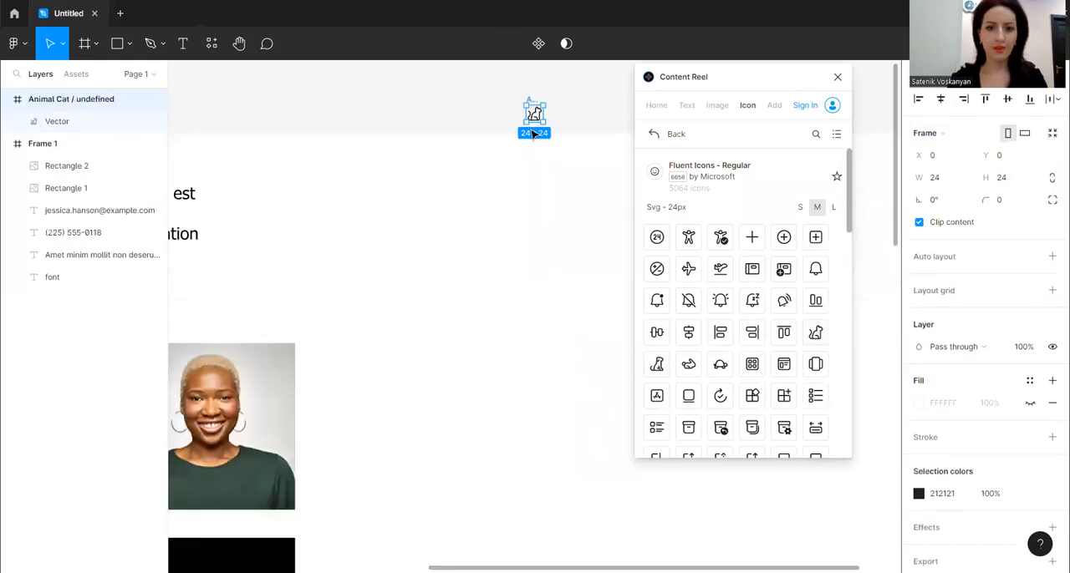
drag(535, 113, 240, 272)
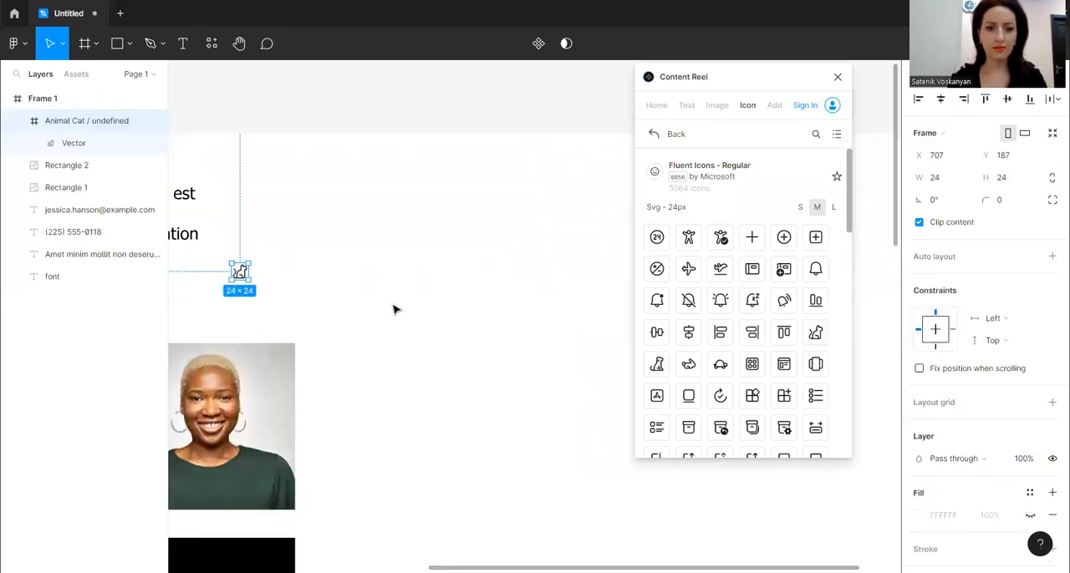
Enlarge the cat icon from its center to about 98 × 98
scroll(397, 310, down, 3)
key(space)
drag(387, 285, 425, 251)
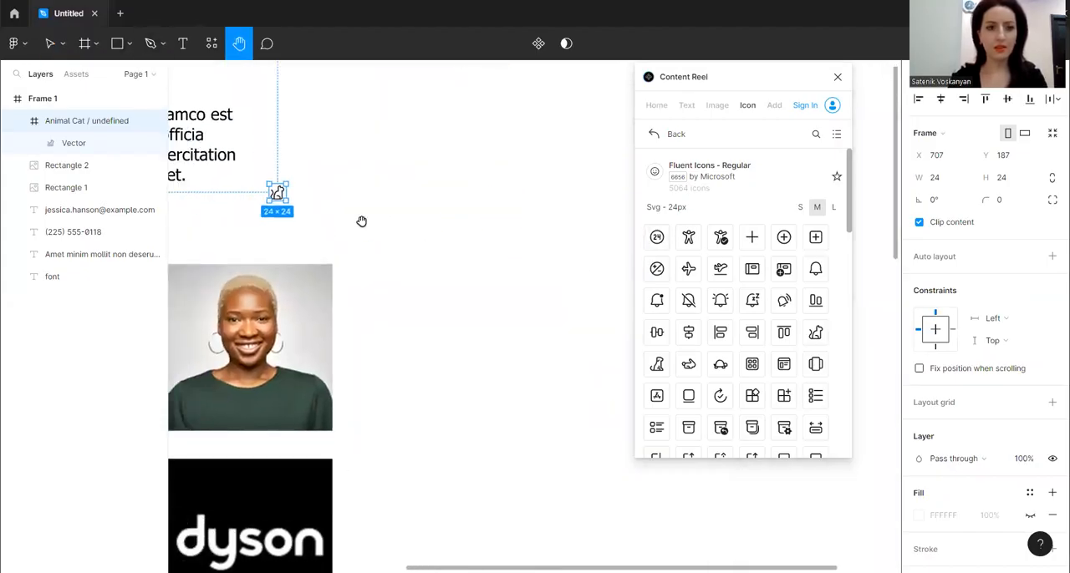
drag(361, 222, 468, 227)
click(50, 44)
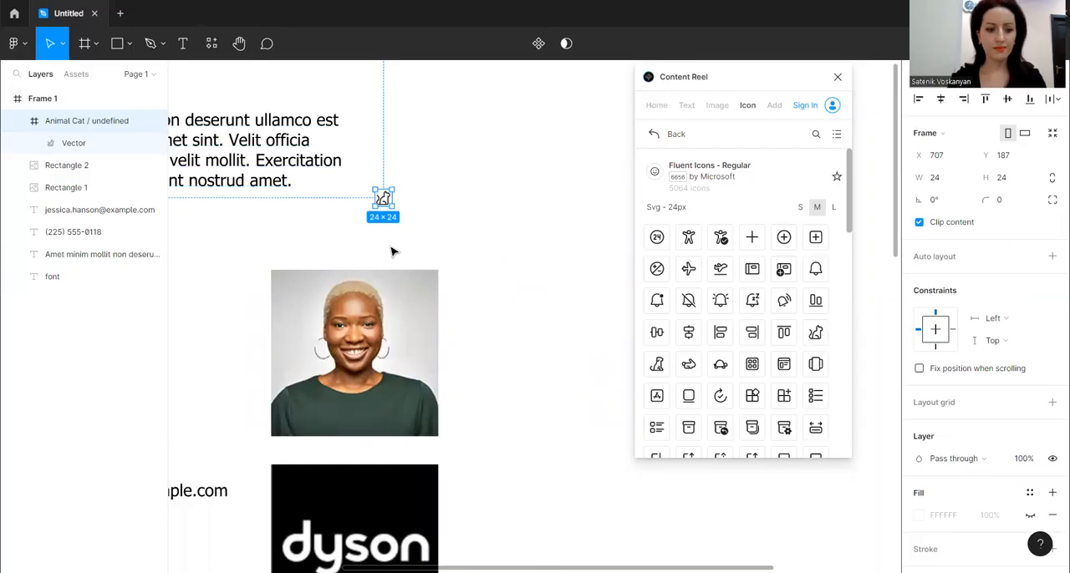
key(alt)
drag(387, 204, 418, 233)
Recolor the cat icon red (C61212) and close the Content Reel plugin
scroll(1003, 418, down, 3)
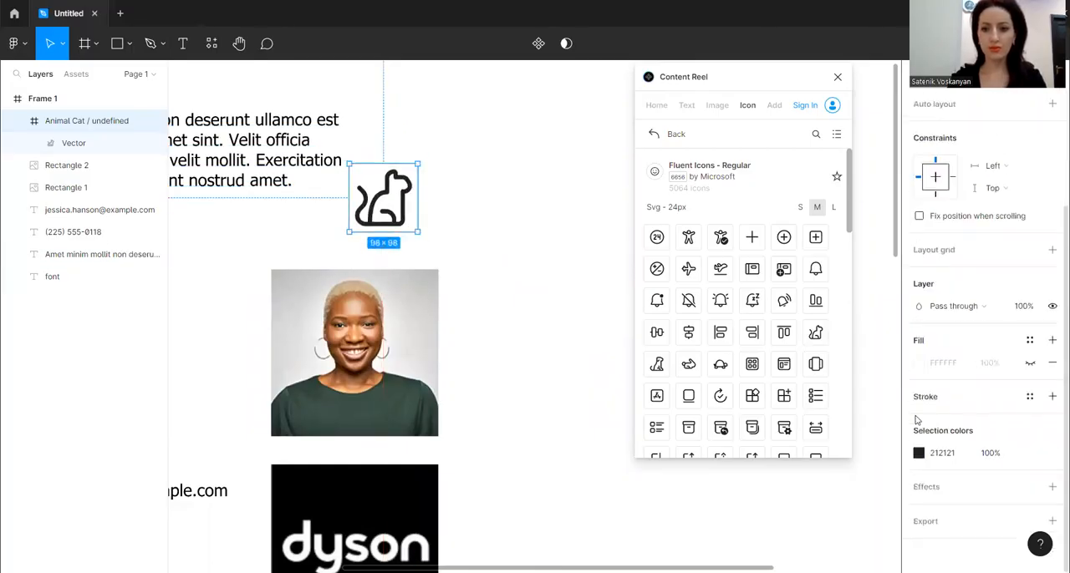
click(919, 453)
click(886, 263)
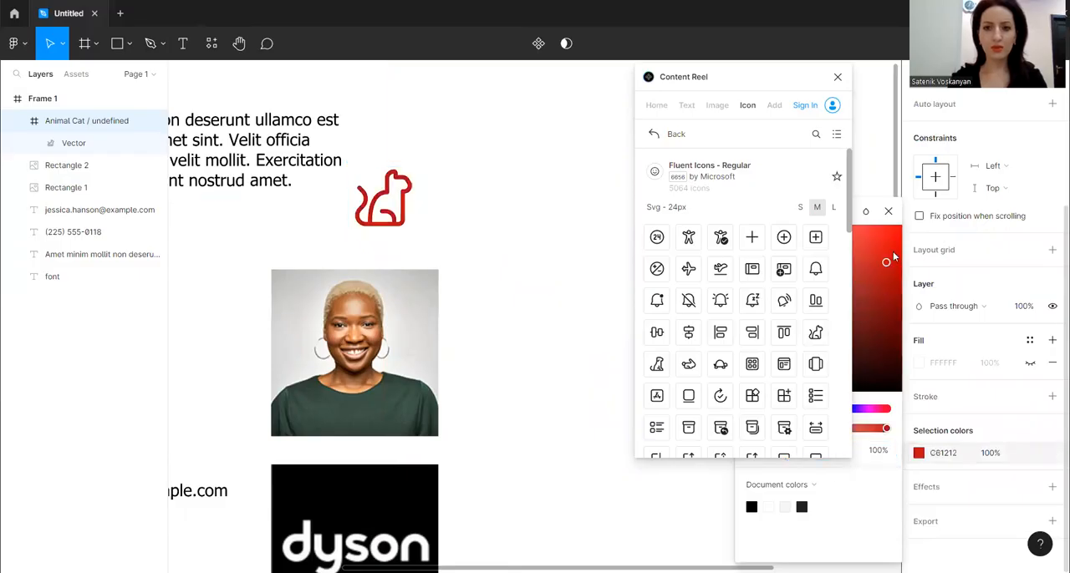
click(837, 77)
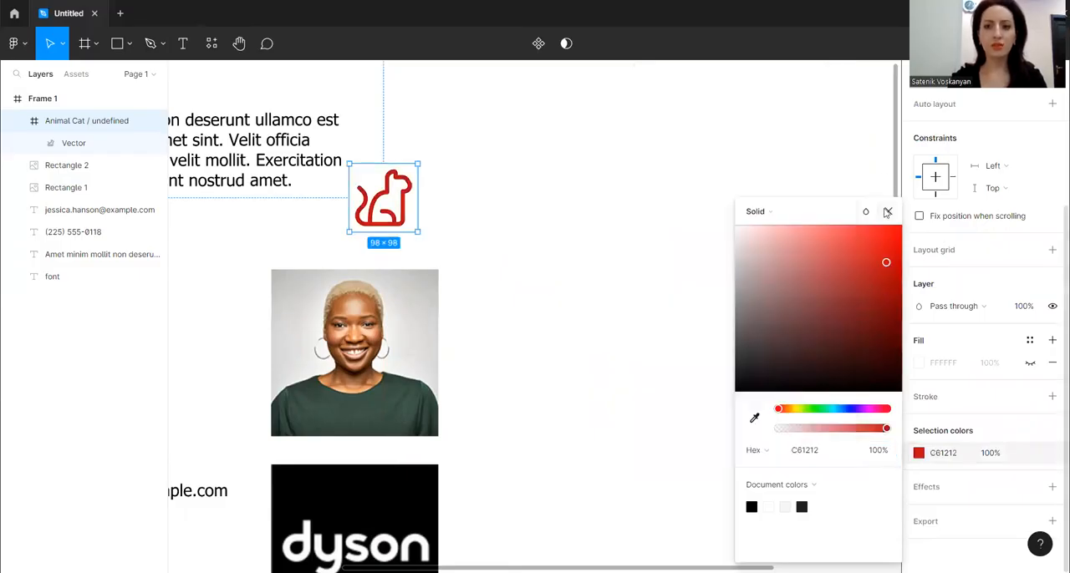
click(657, 249)
click(573, 270)
Run the To Path plugin from the frame
key(ctrl+minus)
scroll(573, 278, down, 4)
scroll(365, 288, down, 2)
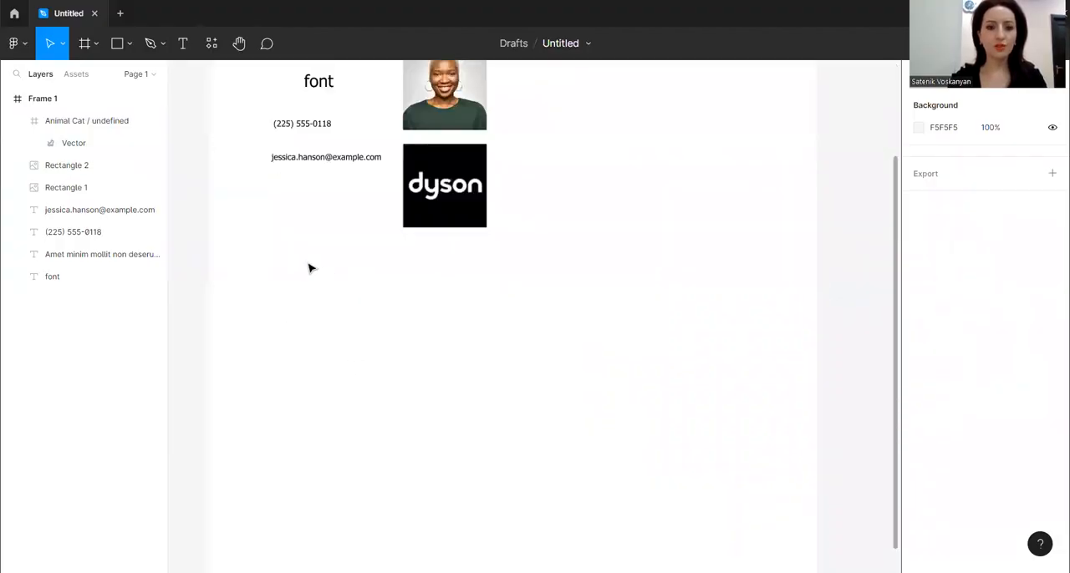
right_click(306, 267)
mouse_move(369, 450)
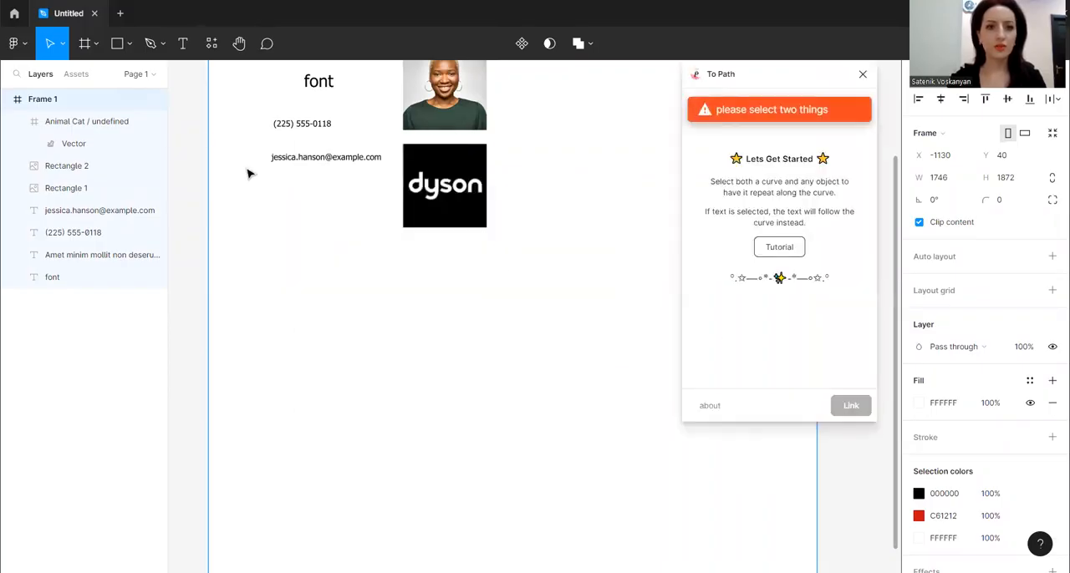
Draw a circle about 368 × 368 in the empty area below the email text
click(130, 44)
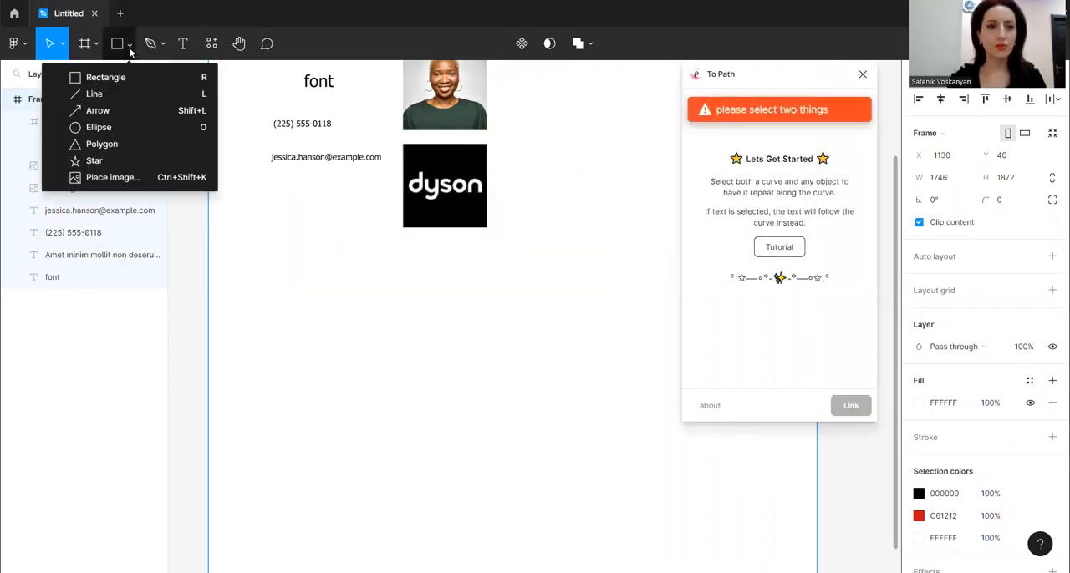
click(127, 127)
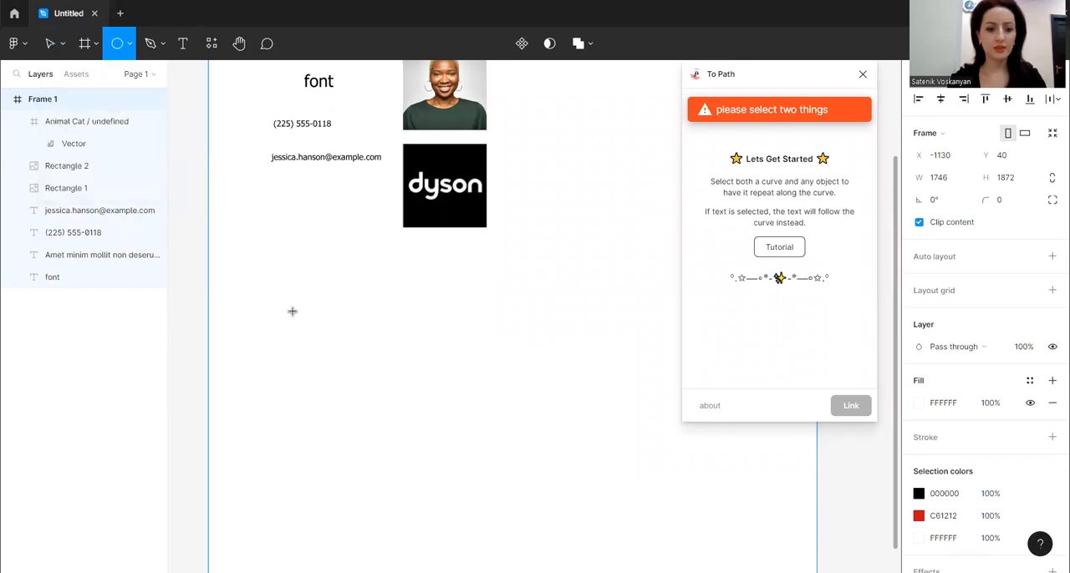
drag(308, 320, 371, 382)
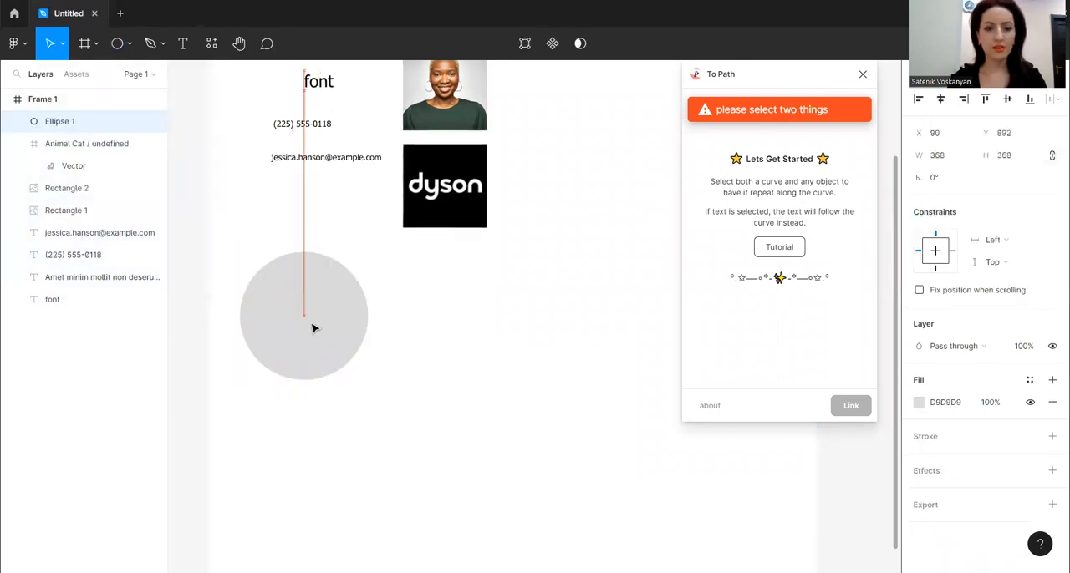
scroll(342, 340, up, 3)
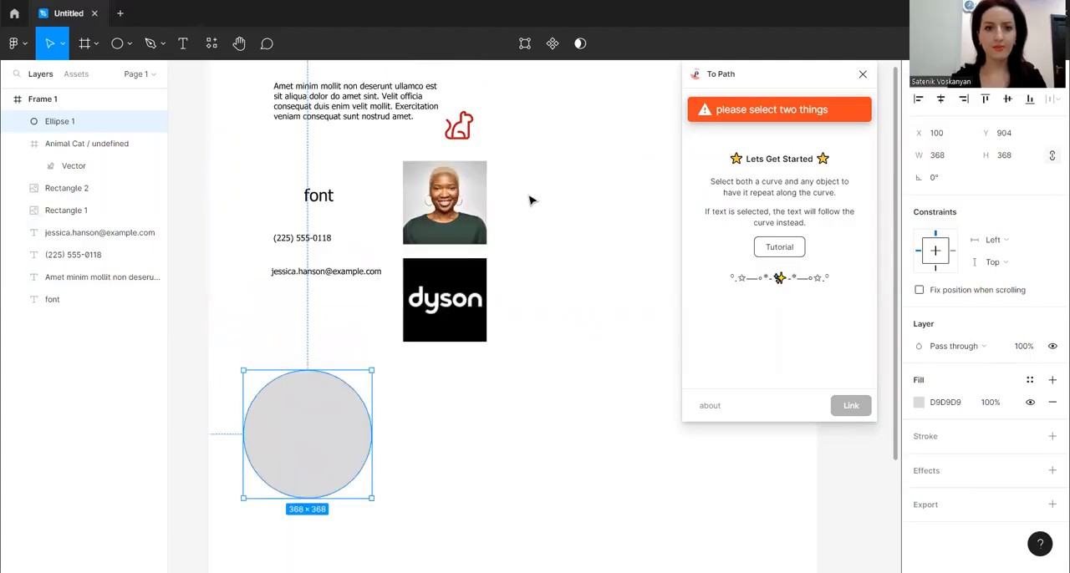
Move the Lorem Ipsum paragraph beside the circle, on its right, and close the To Path plugin
drag(351, 105, 476, 450)
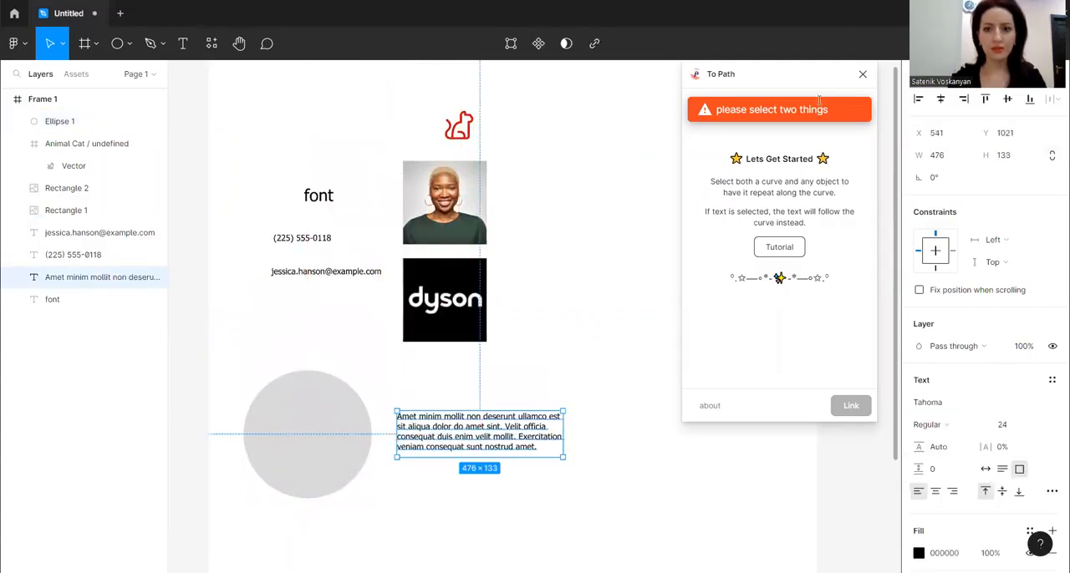
click(864, 76)
scroll(702, 218, down, 5)
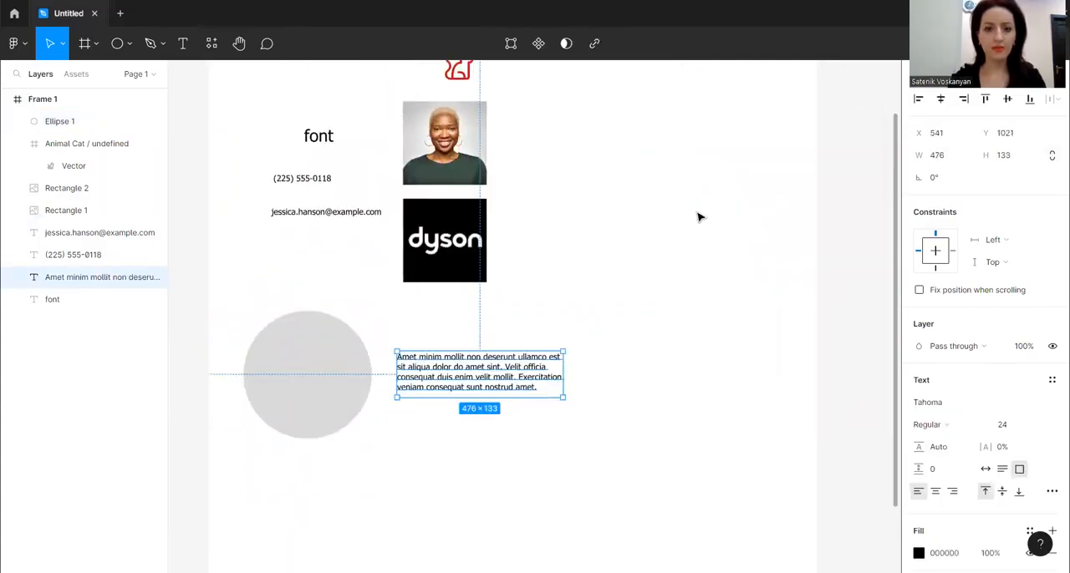
scroll(288, 358, up, 1)
scroll(288, 359, up, 1)
mouse_move(469, 214)
mouse_down()
mouse_move(476, 283)
mouse_move(480, 208)
mouse_up()
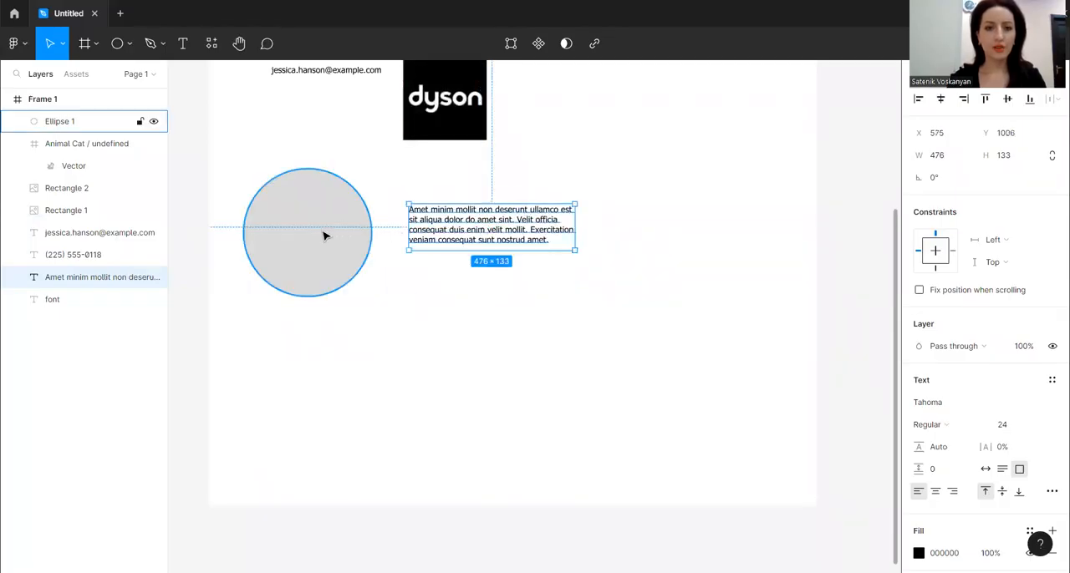
Select the circle together with the Lorem Ipsum paragraph and link the text around the circle with the To Path plugin
shift+click(328, 237)
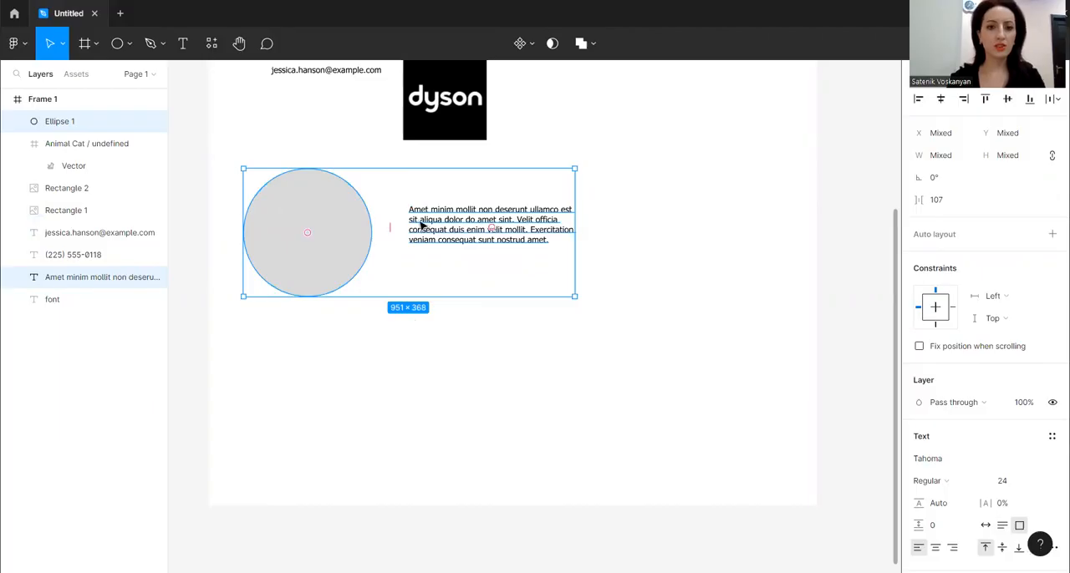
right_click(337, 234)
mouse_move(380, 451)
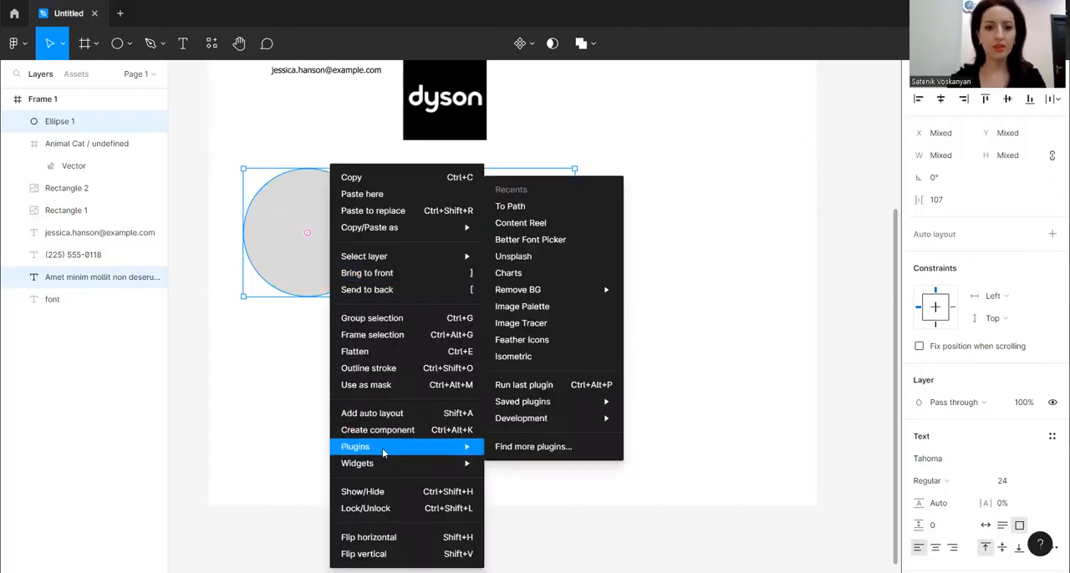
click(546, 211)
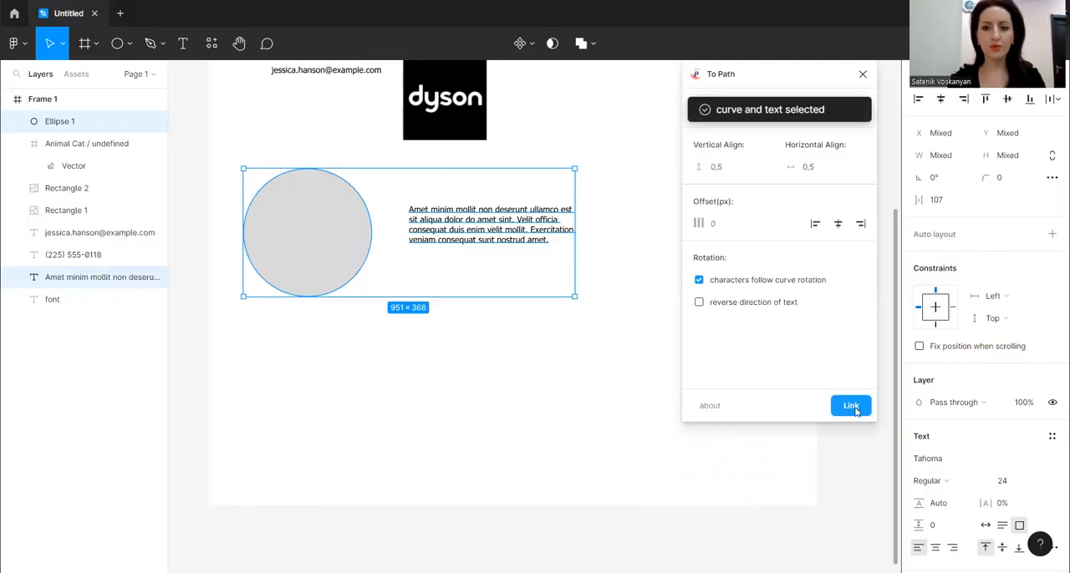
click(851, 409)
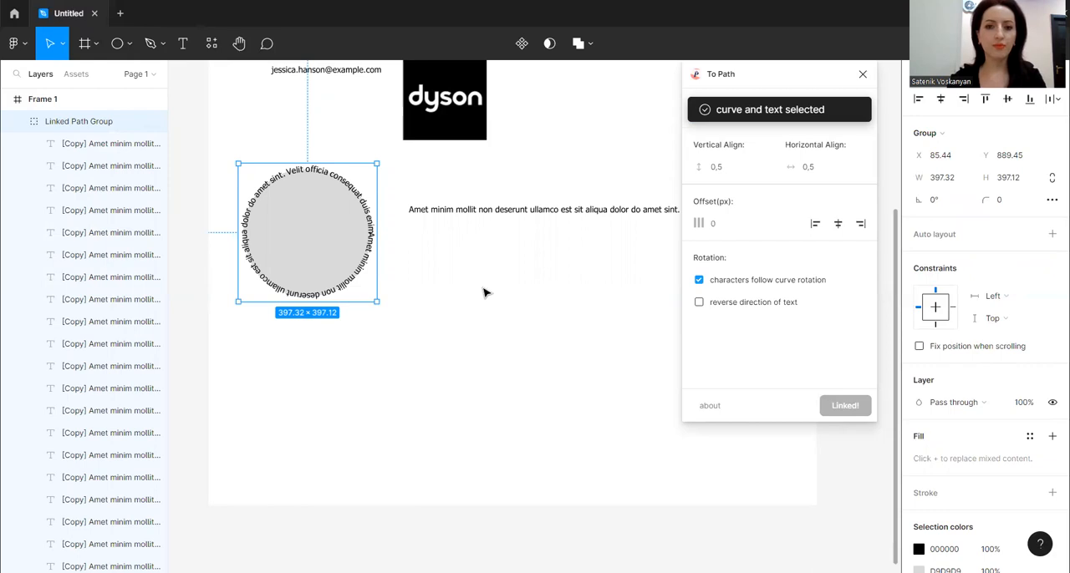
click(483, 293)
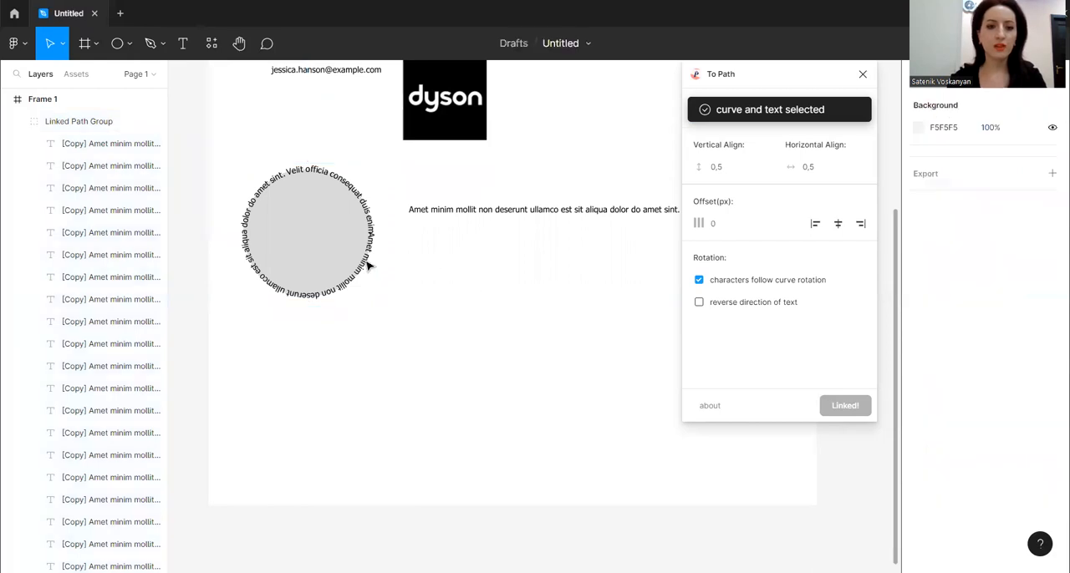
Change the circular text's colour from the linked group's selection colours to red D60505 and close the To Path plugin
click(514, 214)
click(459, 314)
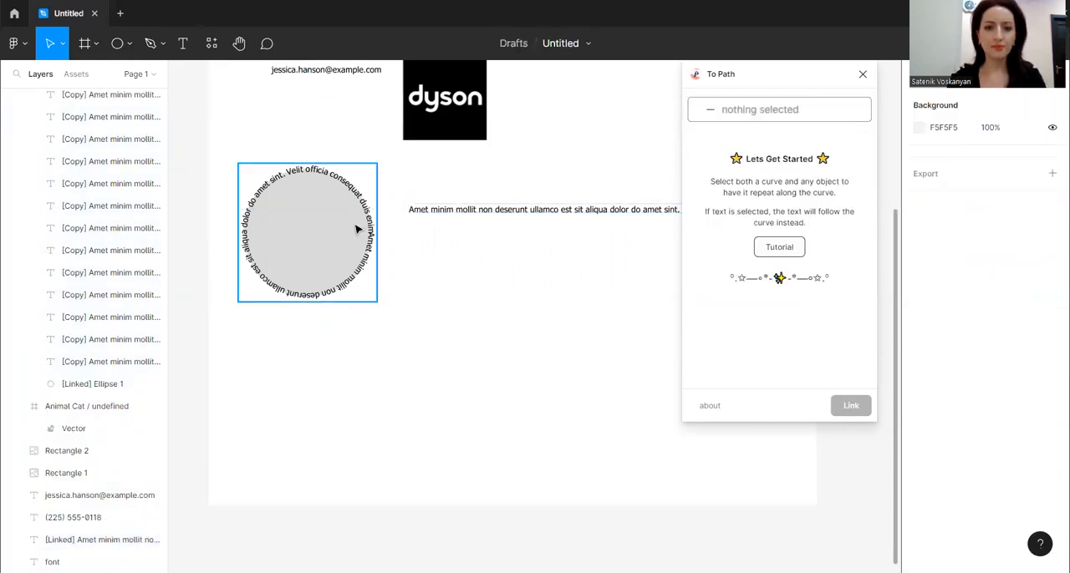
click(368, 227)
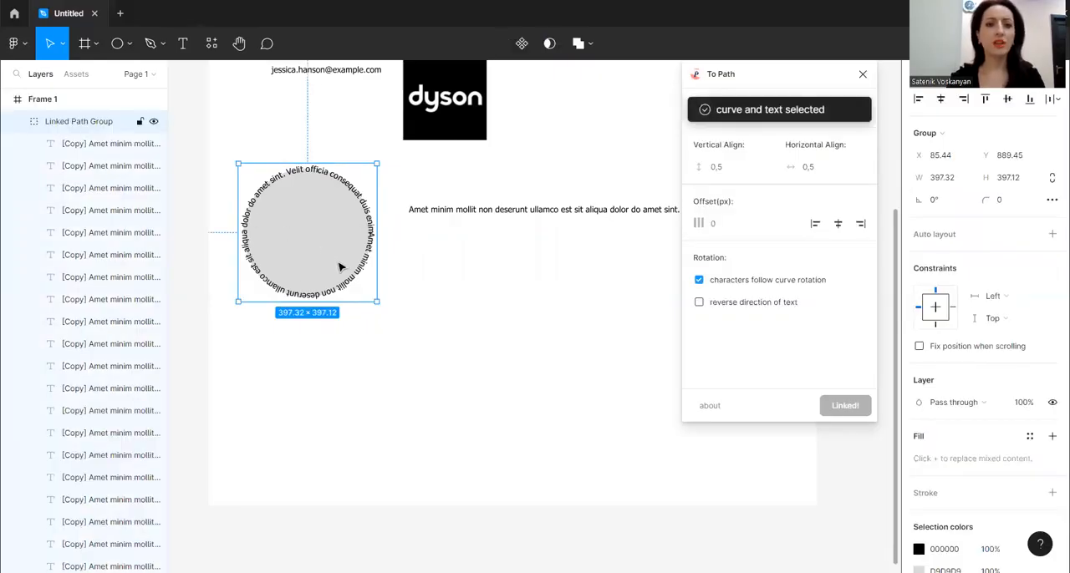
scroll(936, 435, down, 3)
click(918, 431)
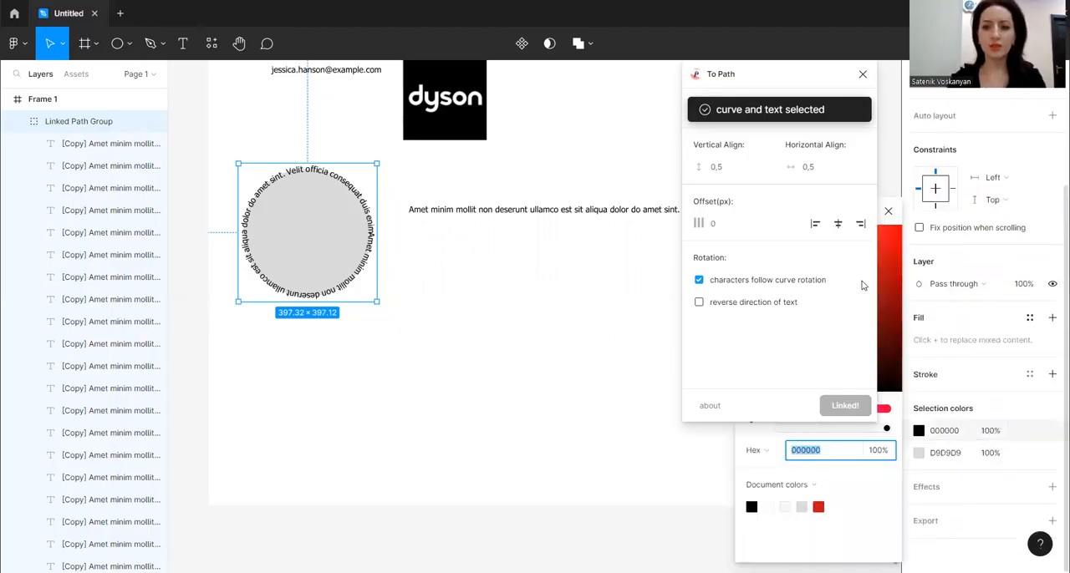
click(897, 254)
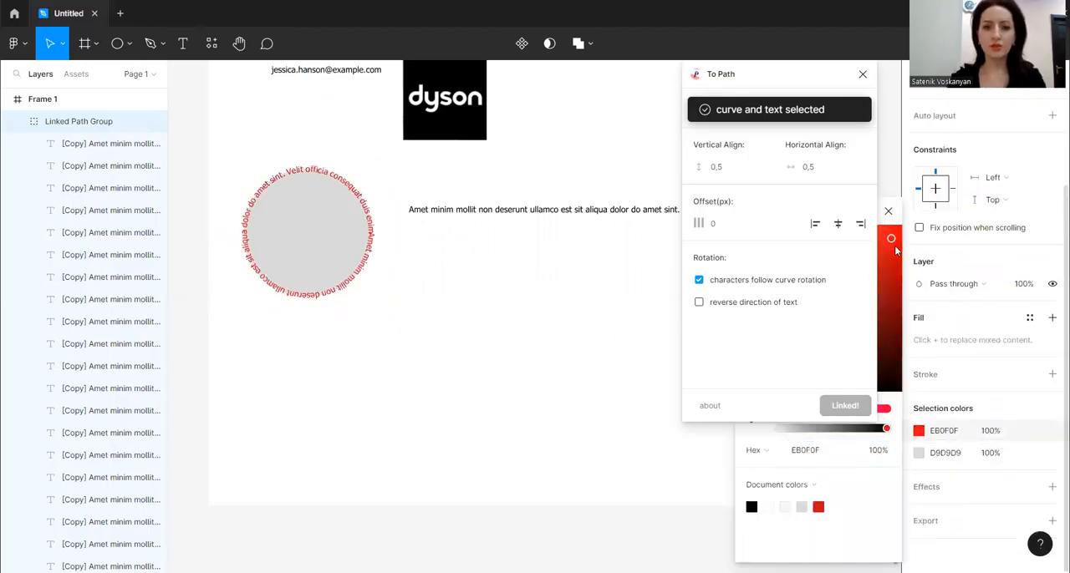
click(864, 76)
click(535, 342)
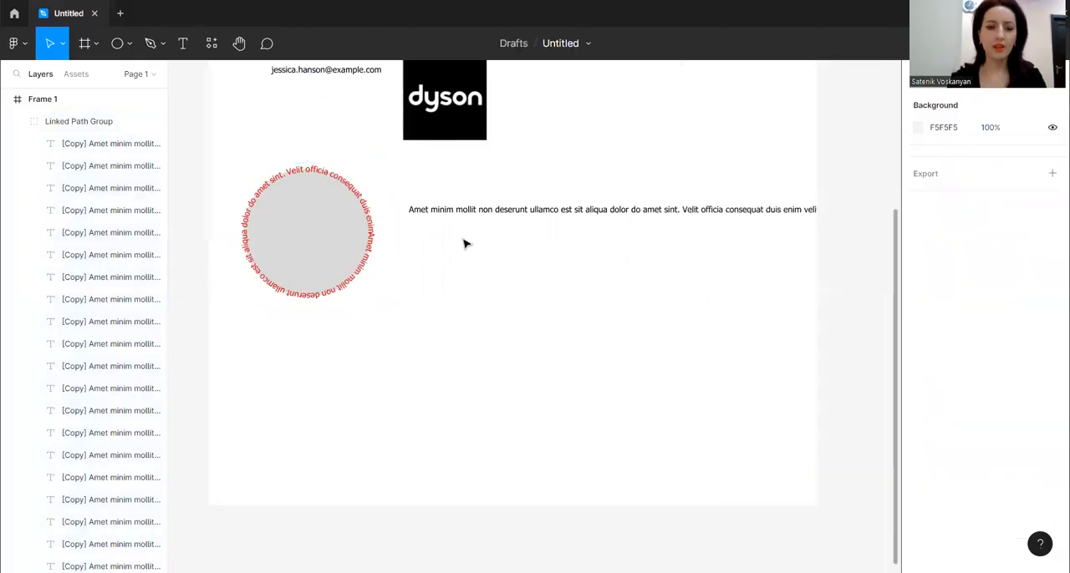
Delete the straight source paragraph and the grey circle, and shift the remaining circular text slightly up and to the right
click(493, 215)
key(Delete)
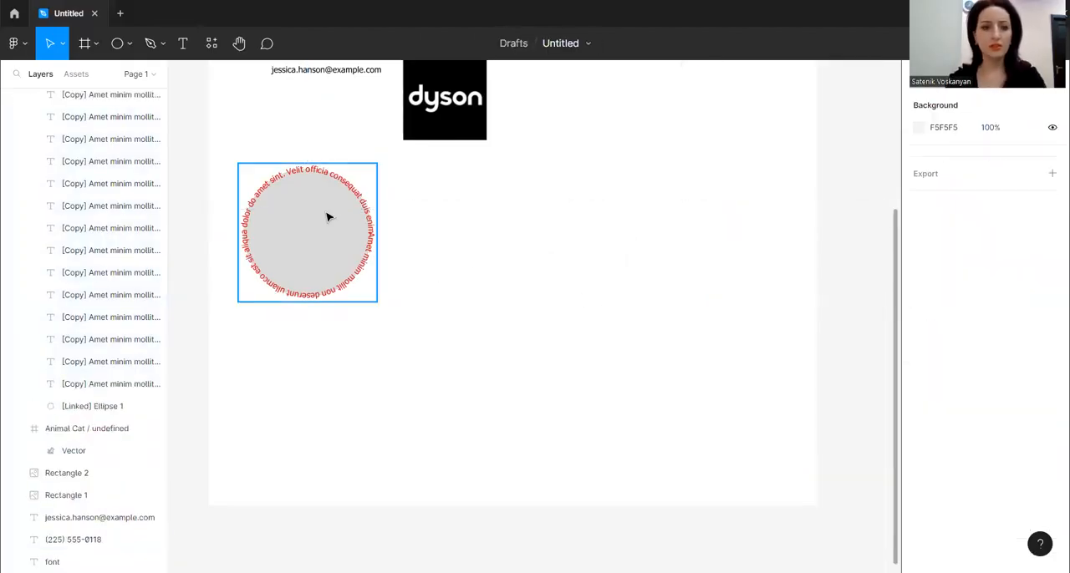
click(327, 215)
drag(332, 258, 557, 267)
key(Delete)
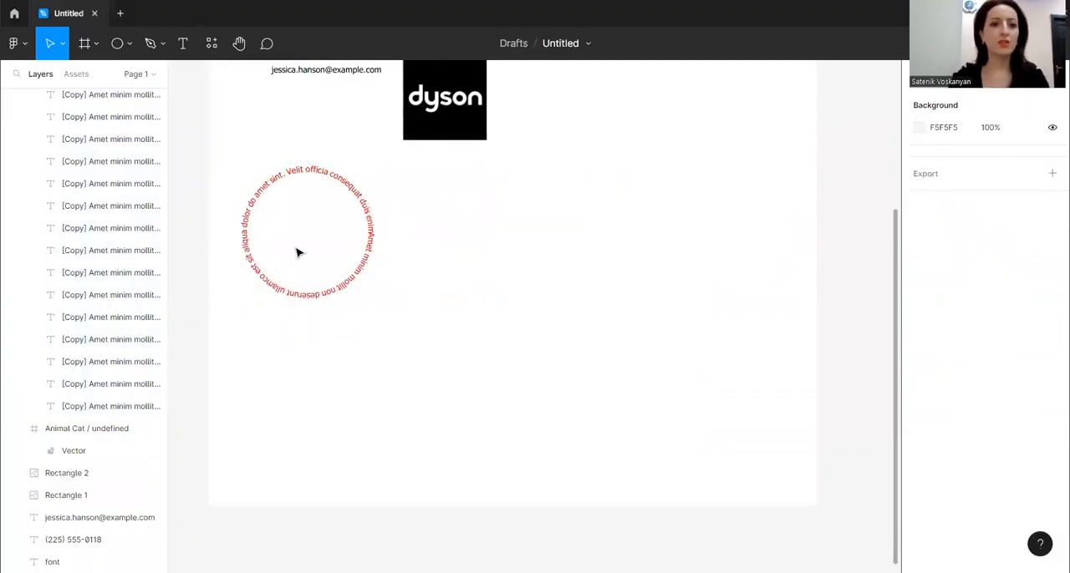
drag(357, 198, 373, 184)
Run the Charts plugin from the frame
click(480, 243)
right_click(443, 251)
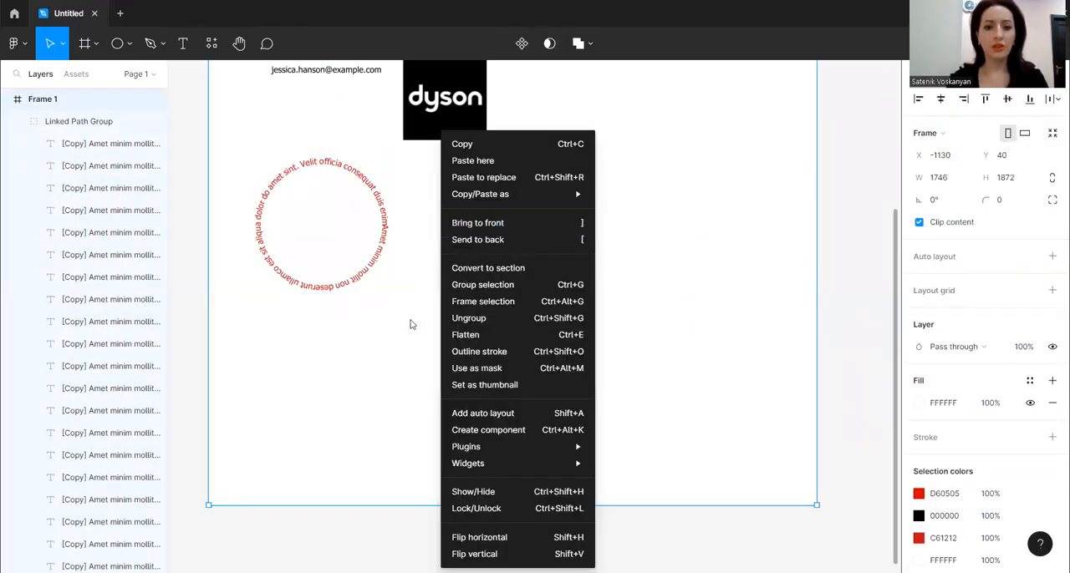
mouse_move(526, 452)
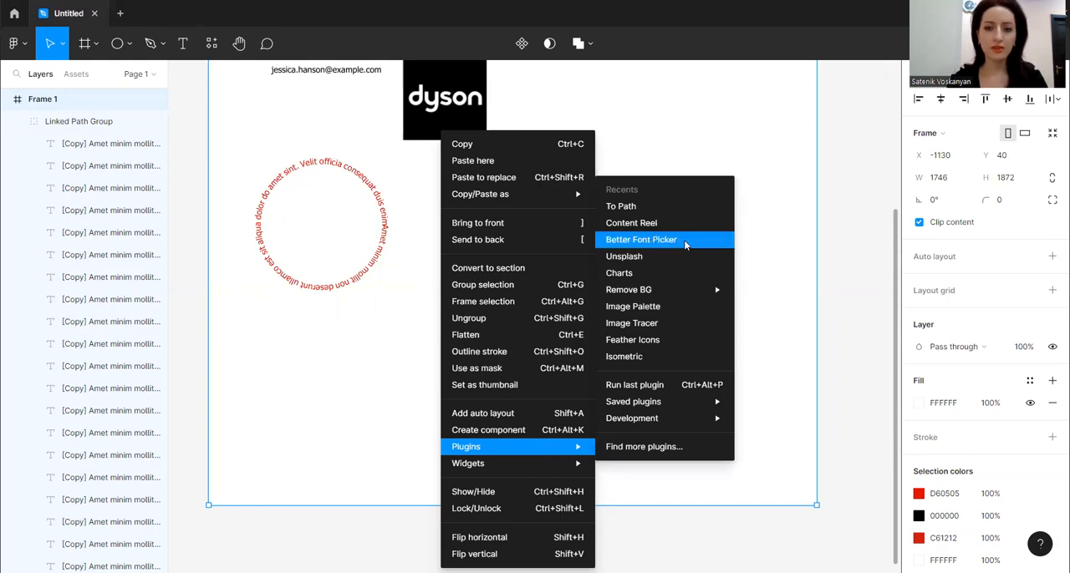
click(649, 276)
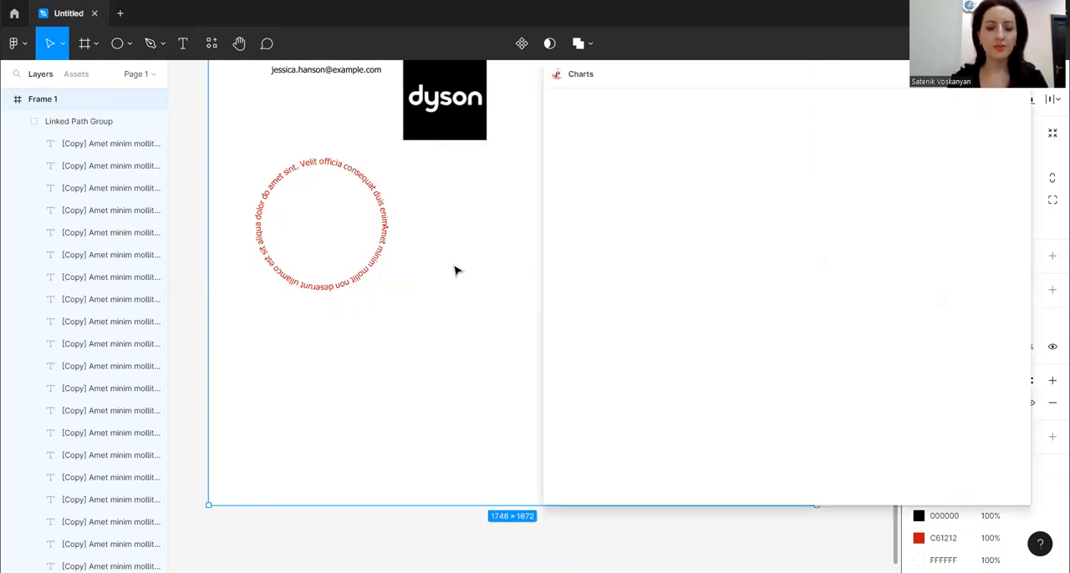
scroll(454, 270, down, 1)
scroll(416, 287, down, 2)
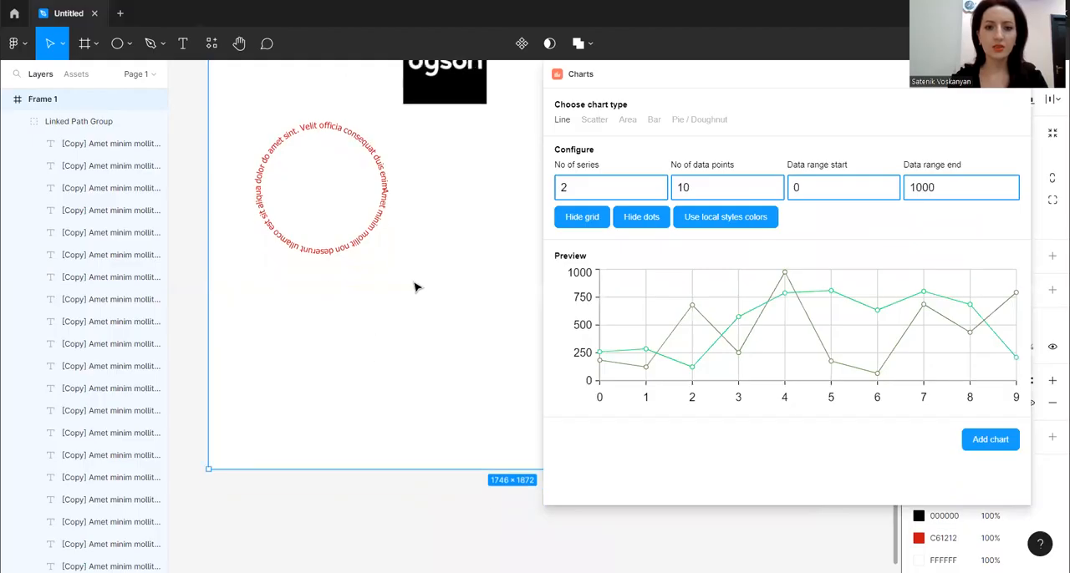
Preview a line chart with 4 series and 10 data points, and try the Scatter chart type
click(656, 185)
click(656, 184)
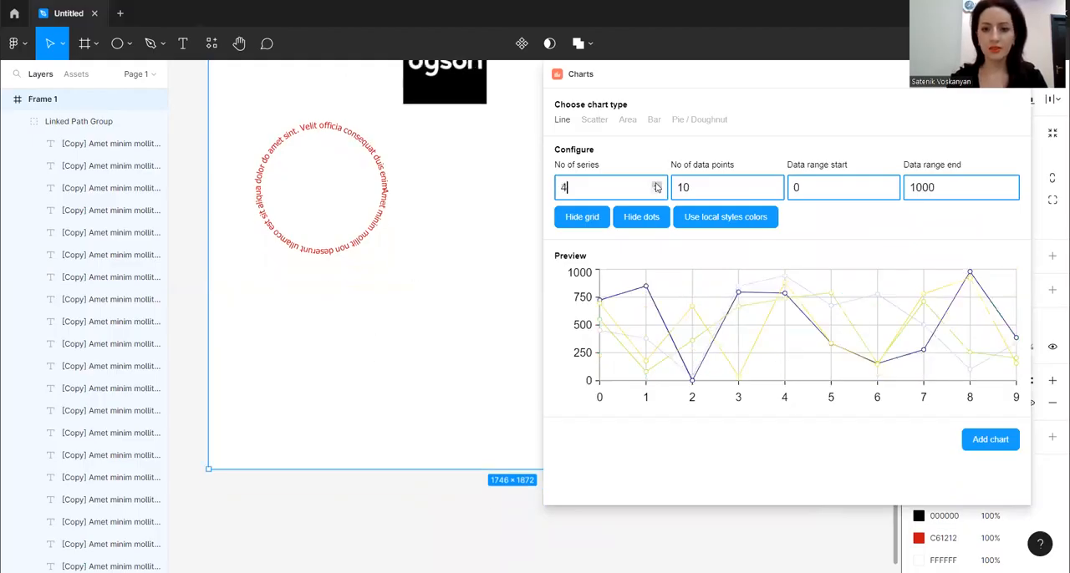
click(773, 191)
click(773, 184)
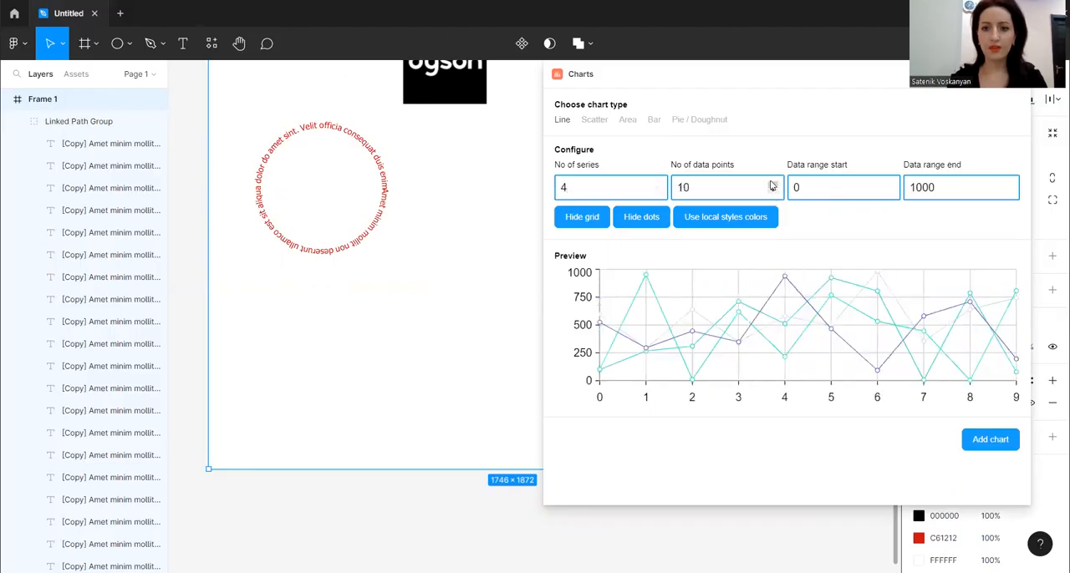
double_click(592, 121)
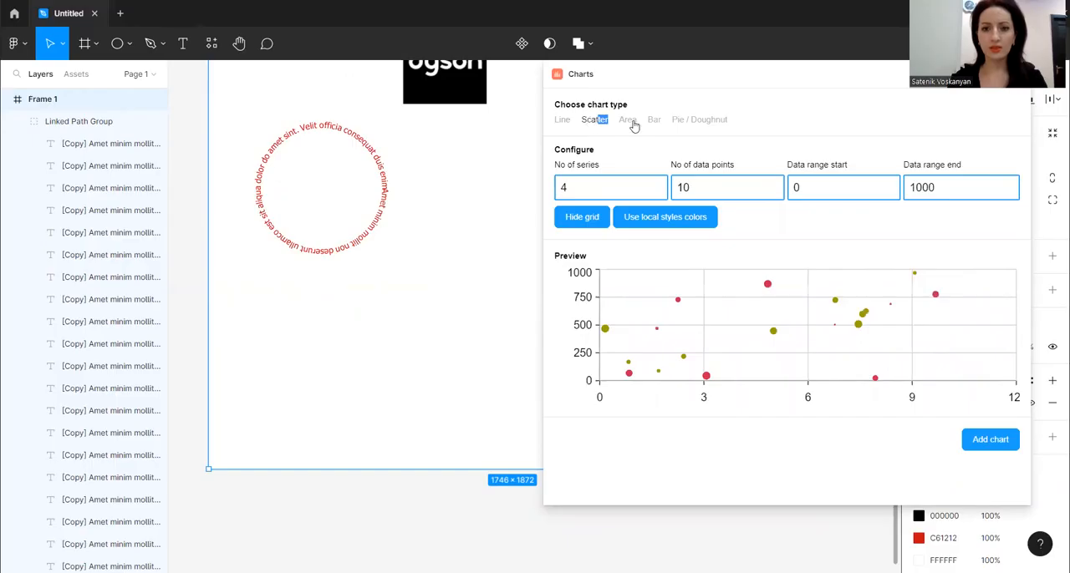
Choose the Area chart type with 3 series and add the chart to the frame
click(629, 120)
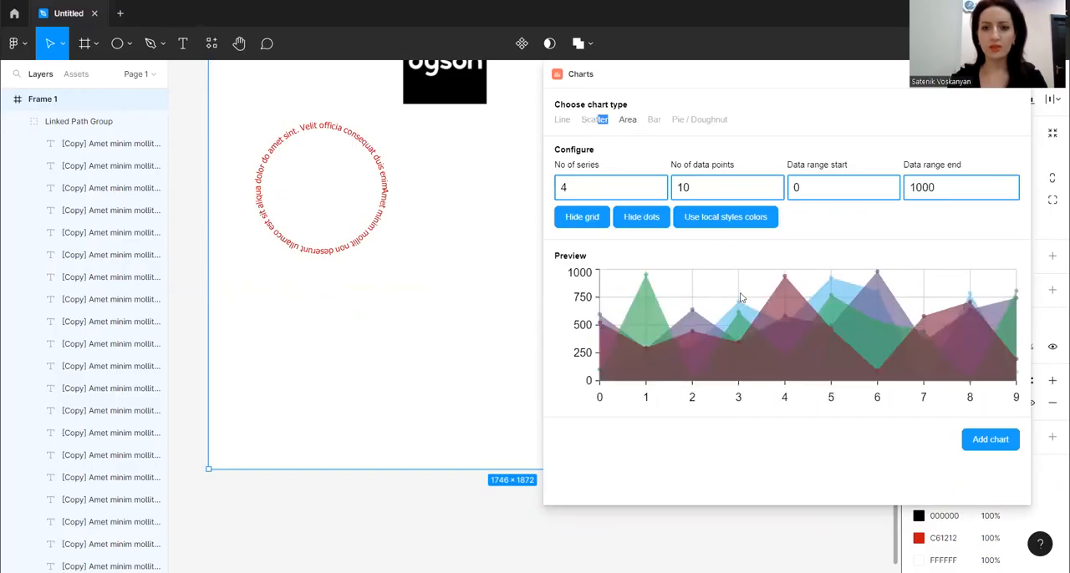
click(657, 192)
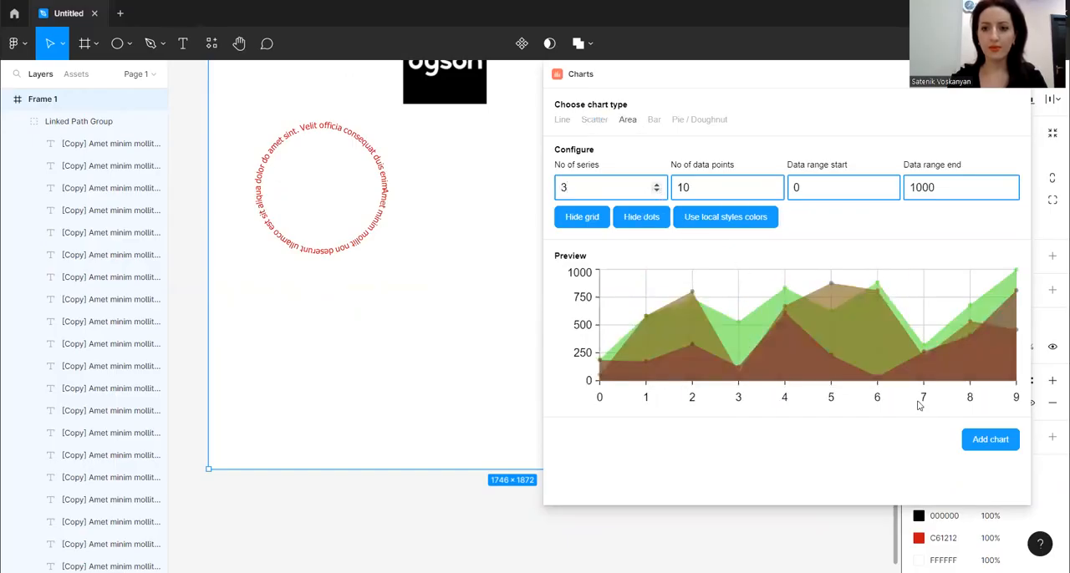
click(994, 446)
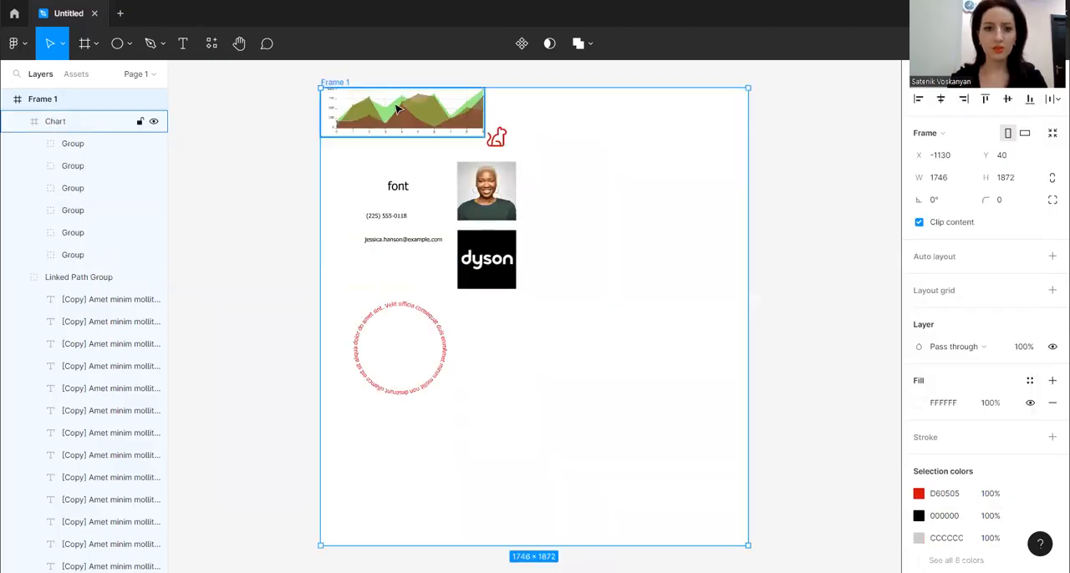
Move the area chart below the circular text and enlarge it to about 1698 × 508 across the frame's width
click(431, 138)
drag(432, 139, 511, 415)
scroll(535, 219, down, 4)
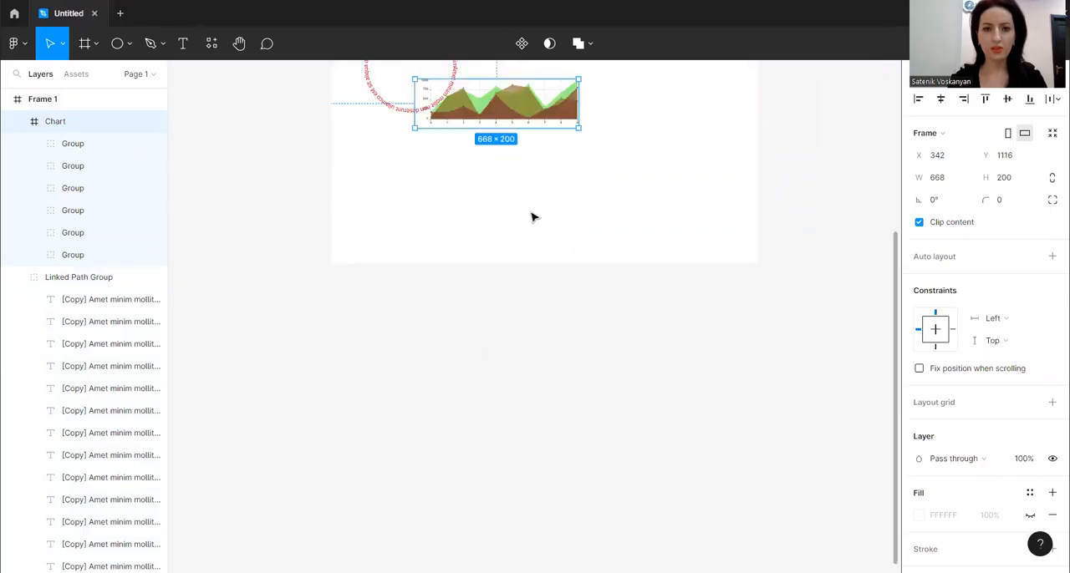
scroll(517, 176, up, 1)
drag(535, 148, 634, 256)
drag(553, 215, 591, 219)
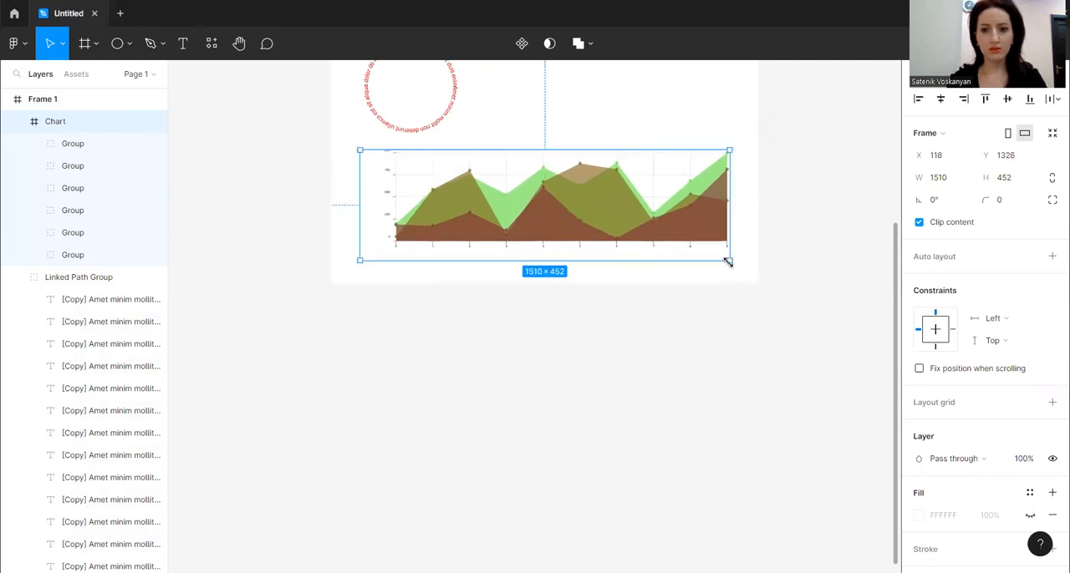
drag(737, 268, 758, 275)
drag(653, 228, 647, 244)
scroll(495, 383, up, 1)
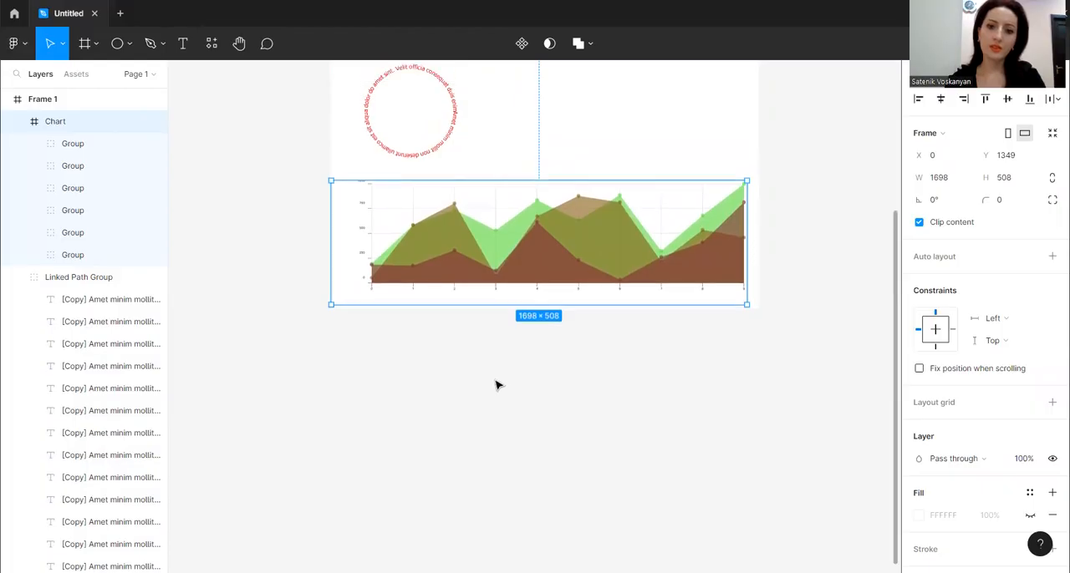
click(268, 336)
Extend the frame downward to a height of about 2768 to make room below the chart
scroll(284, 325, up, 6)
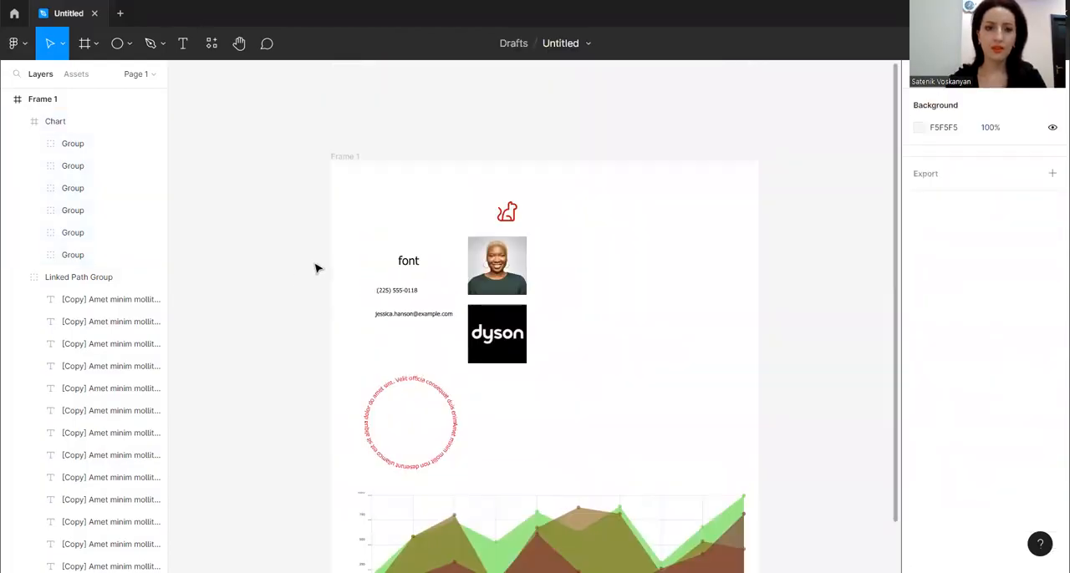
click(349, 164)
scroll(621, 306, down, 7)
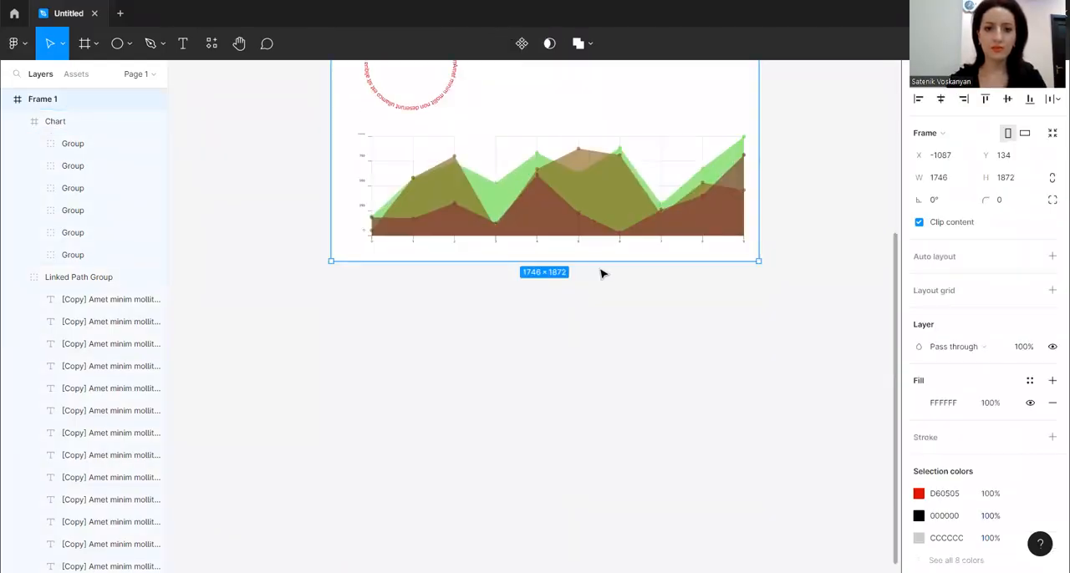
drag(596, 344, 595, 480)
scroll(501, 342, down, 1)
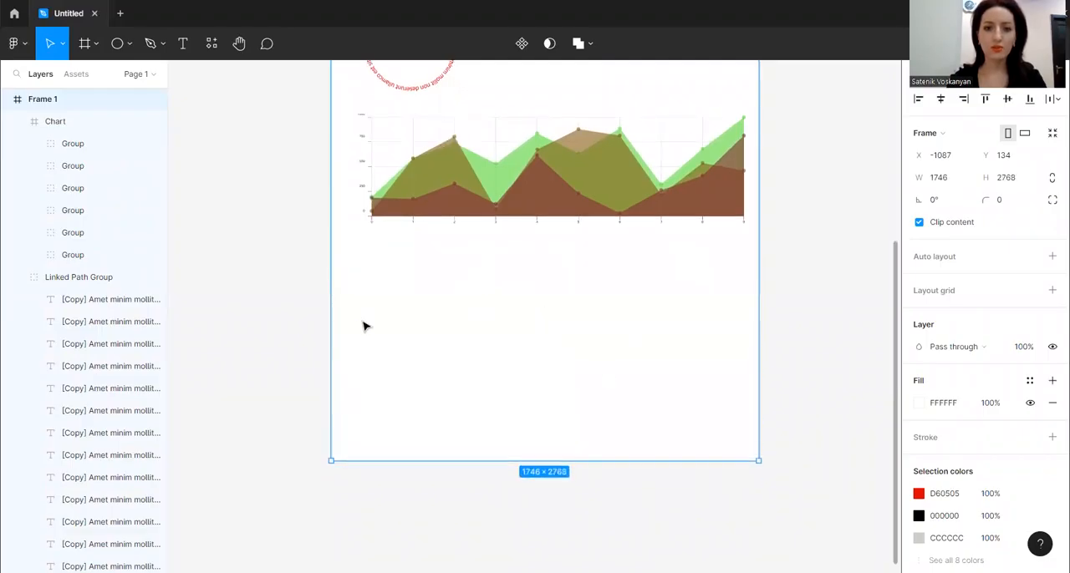
click(393, 320)
right_click(381, 317)
mouse_move(436, 450)
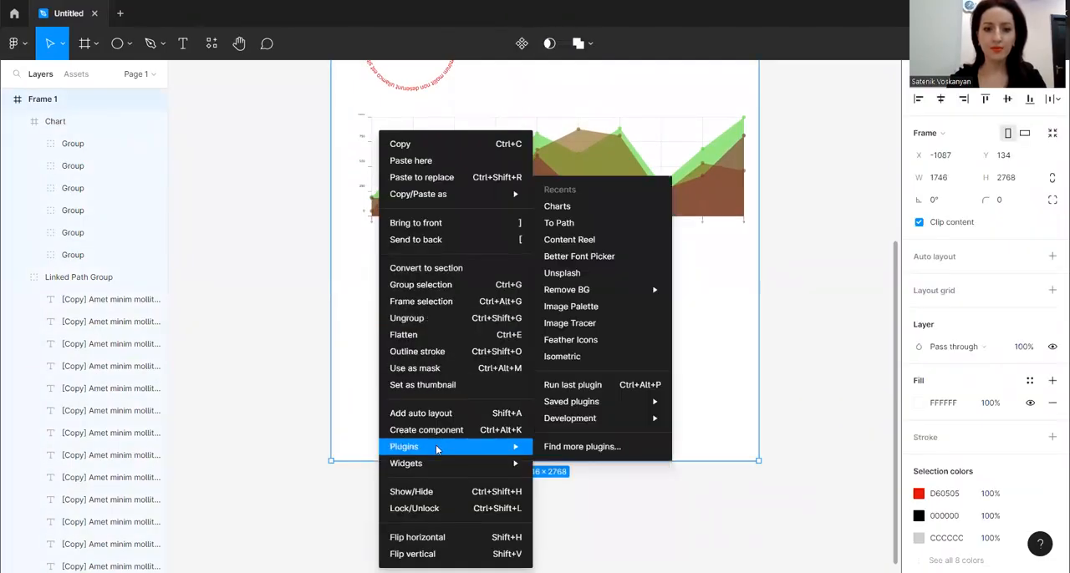
key(Escape)
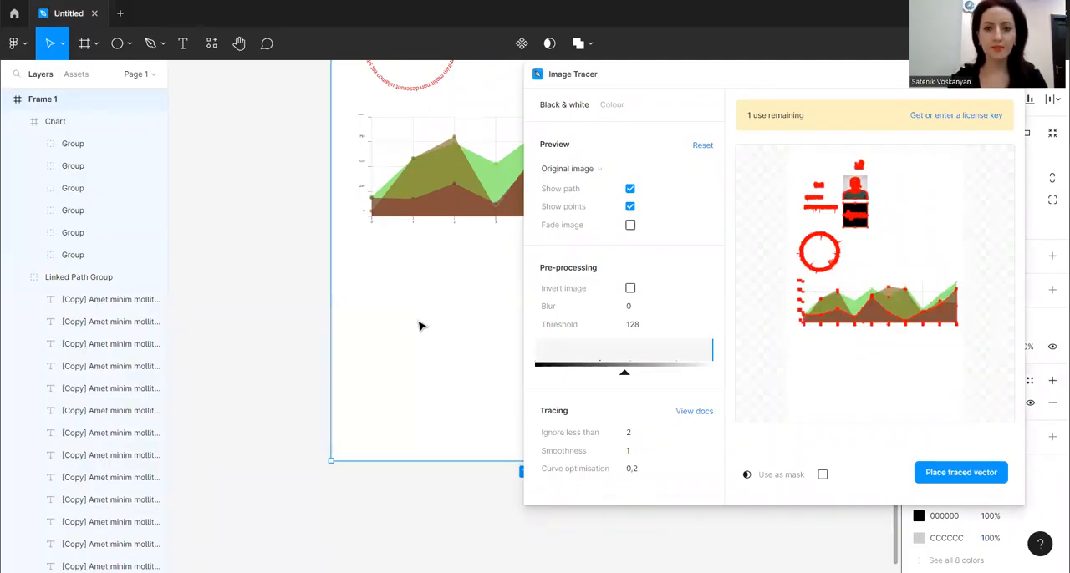
key(Escape)
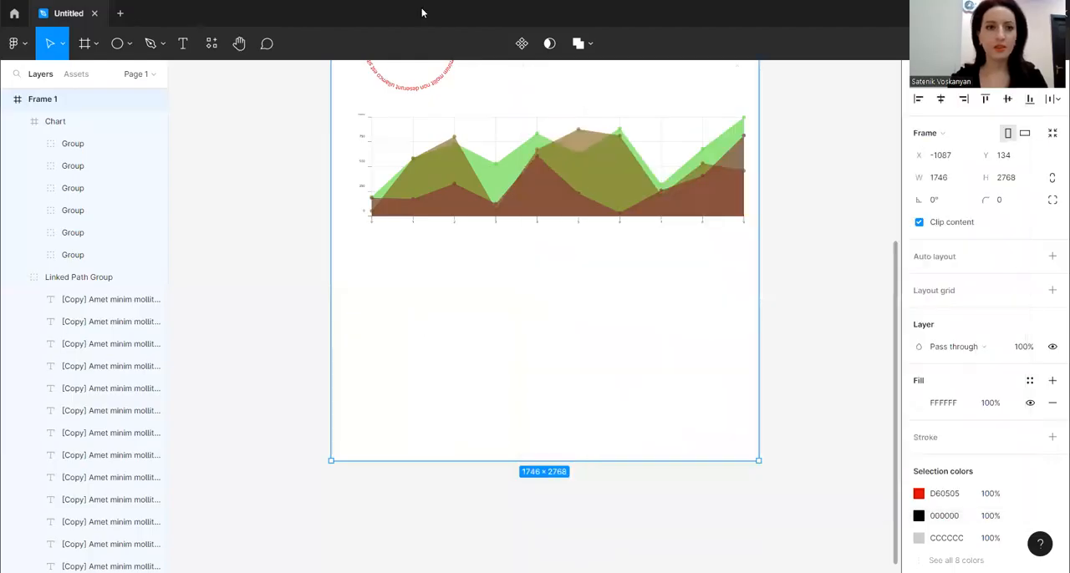
Place the black line-art car image in the empty area below the chart
click(129, 43)
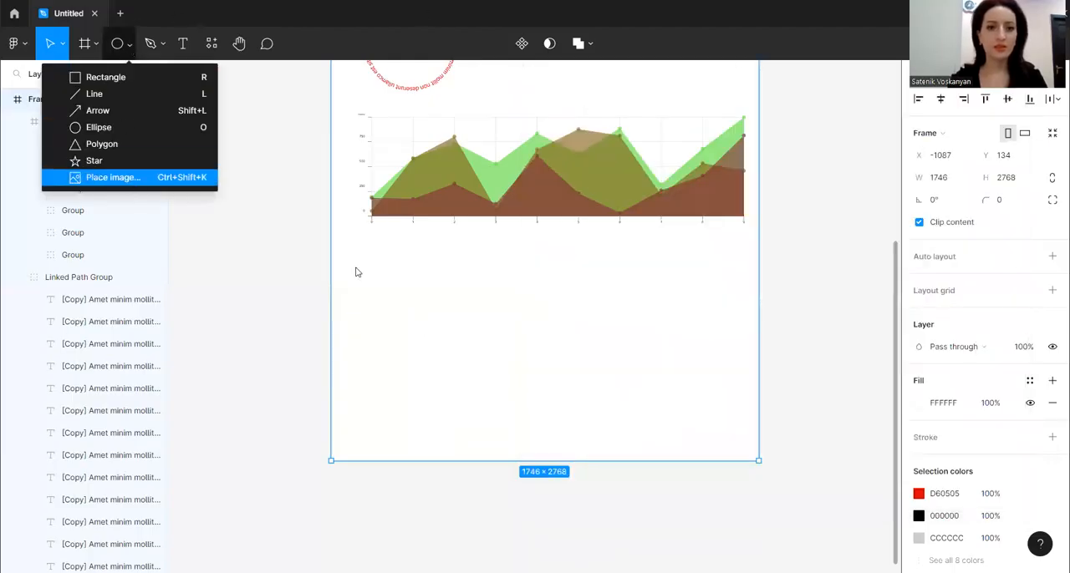
click(244, 221)
click(410, 311)
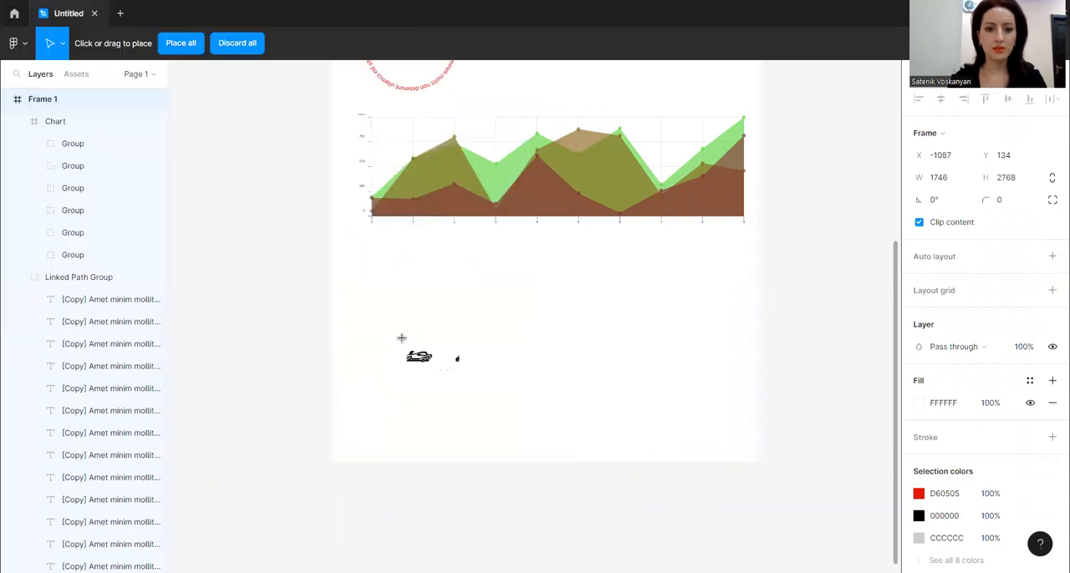
click(401, 338)
Scale the car image down to about 576 × 302.4, move it fully inside the frame below the chart, and close its image settings
double_click(409, 348)
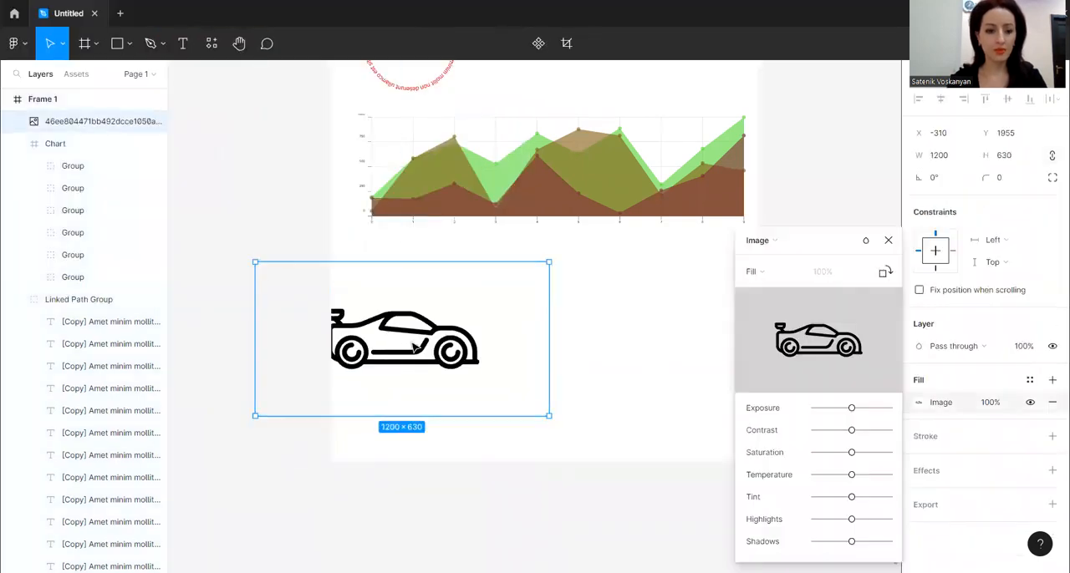
drag(548, 263, 472, 303)
drag(414, 345, 430, 314)
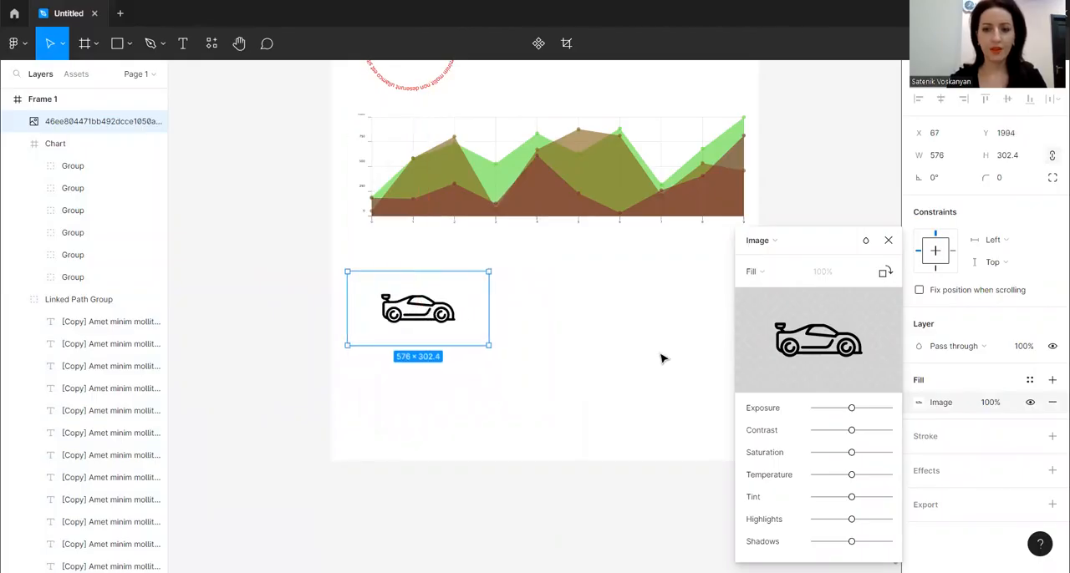
click(888, 241)
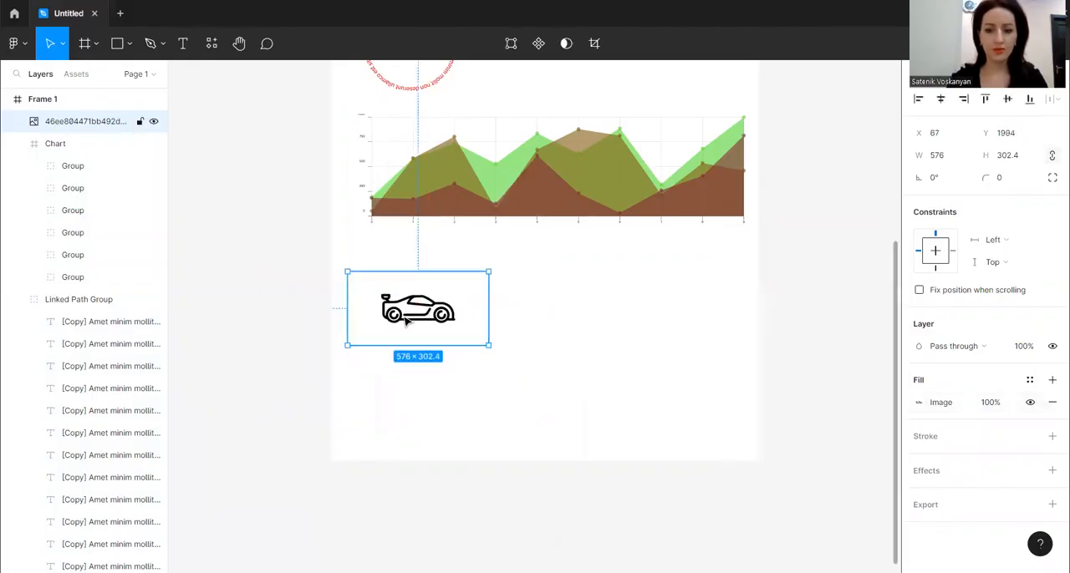
Examine the car image up close to check the quality of its line edges
scroll(406, 322, up, 10)
key(h)
drag(390, 310, 793, 272)
mouse_move(342, 287)
mouse_down()
mouse_move(857, 269)
mouse_move(530, 260)
mouse_move(596, 266)
mouse_up()
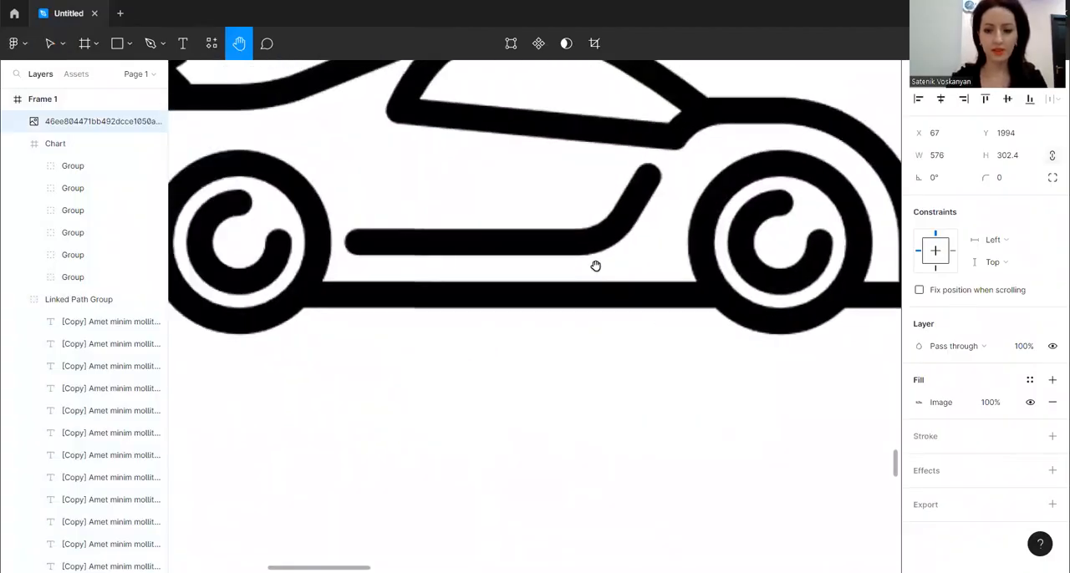
scroll(595, 266, up, 5)
scroll(546, 322, down, 3)
scroll(485, 241, down, 5)
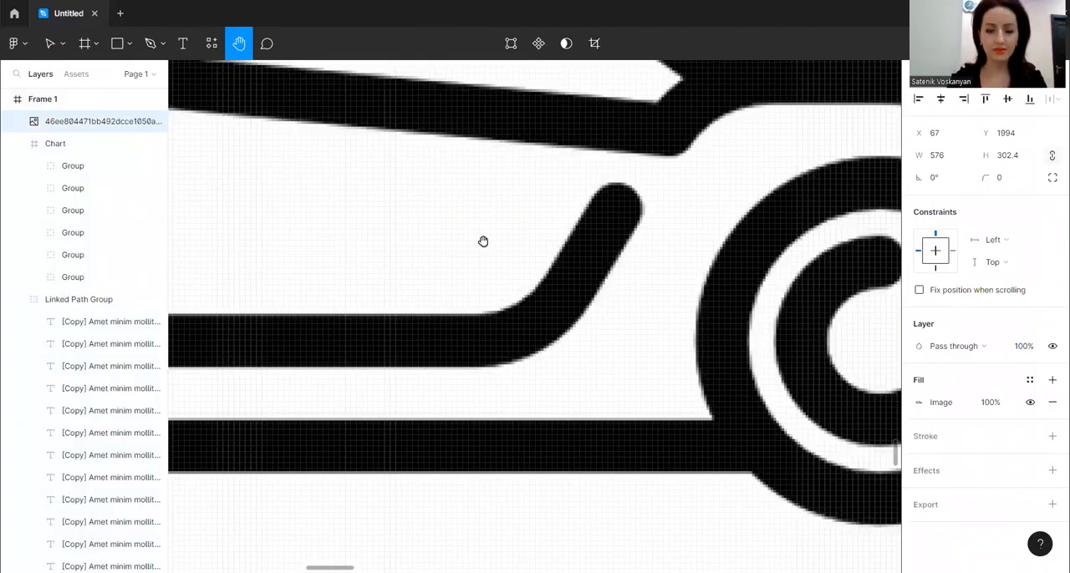
scroll(459, 232, down, 5)
scroll(468, 247, down, 3)
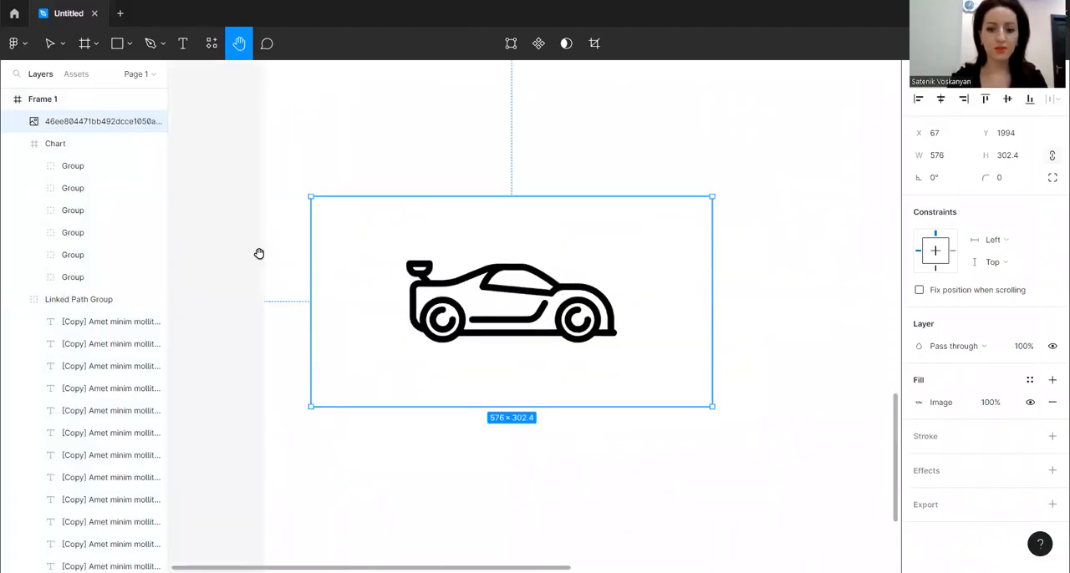
scroll(454, 280, down, 3)
scroll(376, 251, right, 5)
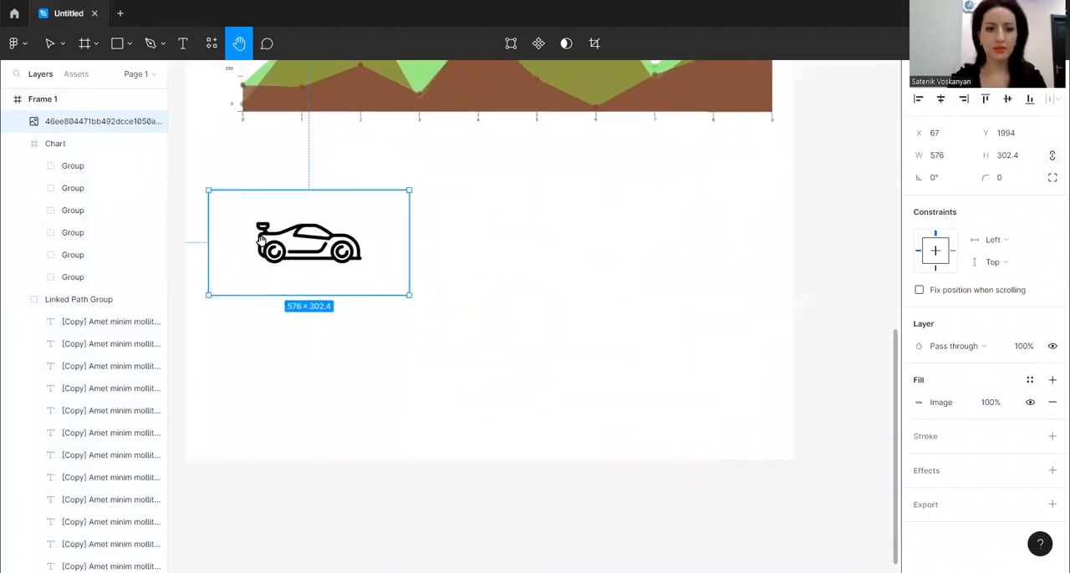
Trace the selected car image in black and white with Image Tracer and place the traced vector
right_click(306, 163)
mouse_move(402, 451)
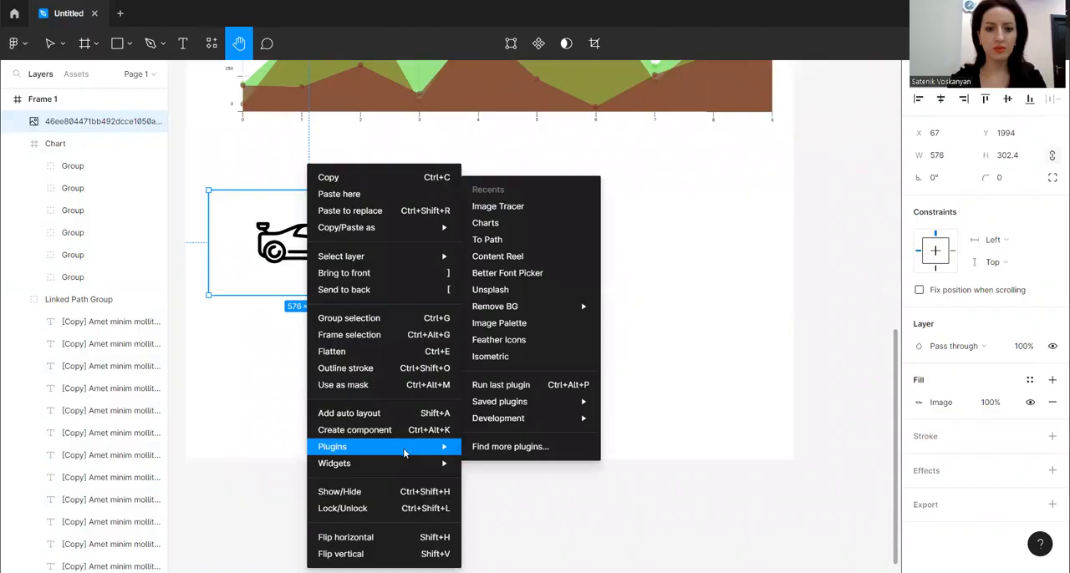
click(533, 208)
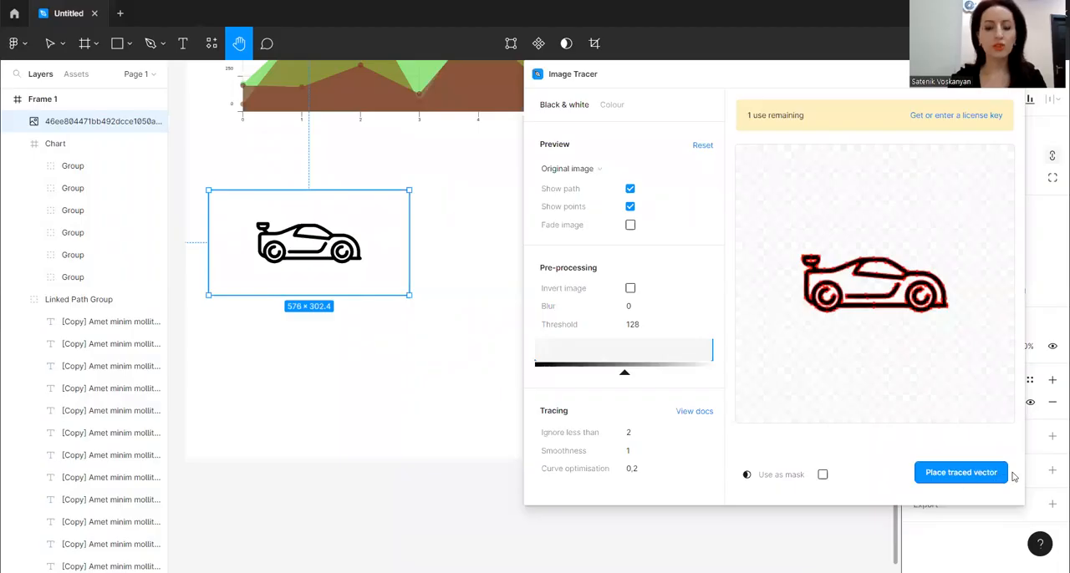
click(967, 479)
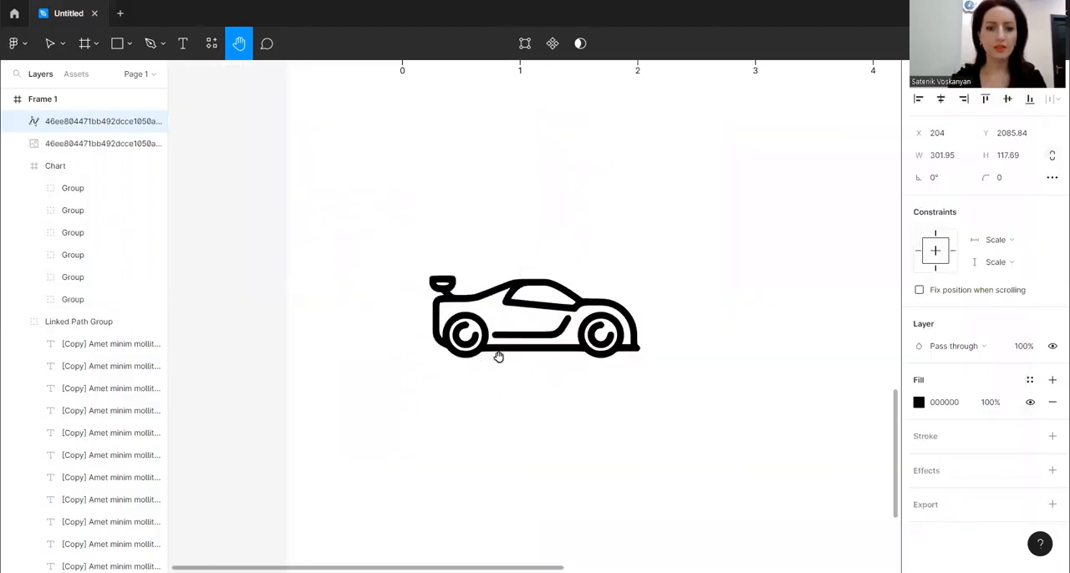
Move the traced car vector straight down to Y 2271, below the car in the original image
scroll(585, 213, down, 5)
scroll(596, 277, up, 1)
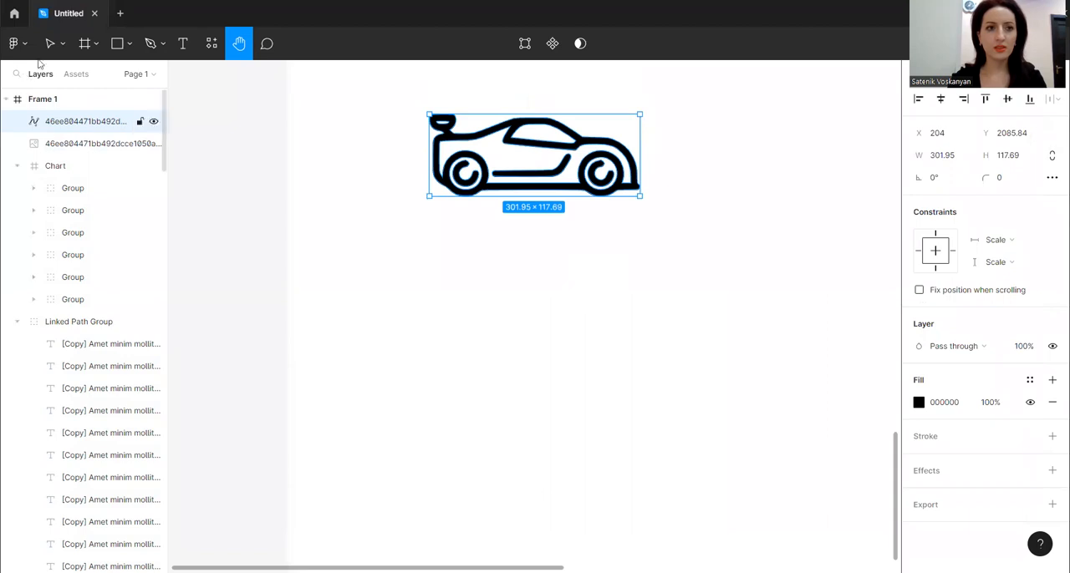
click(49, 43)
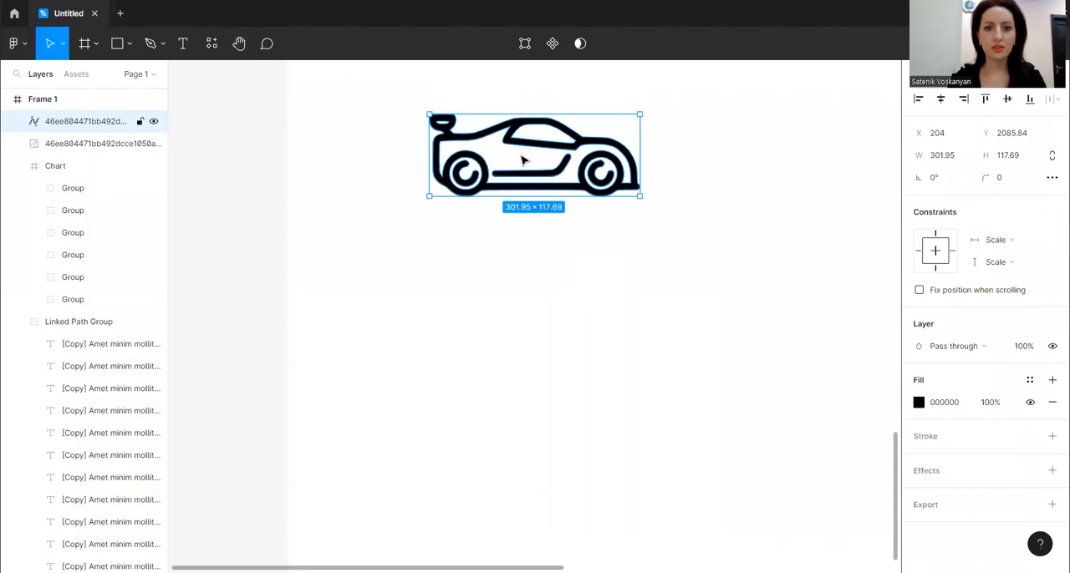
mouse_move(525, 171)
mouse_down()
mouse_move(516, 292)
mouse_move(543, 285)
mouse_up()
Examine the traced car's edges up close beside the original image, and clear the selection
scroll(540, 276, up, 3)
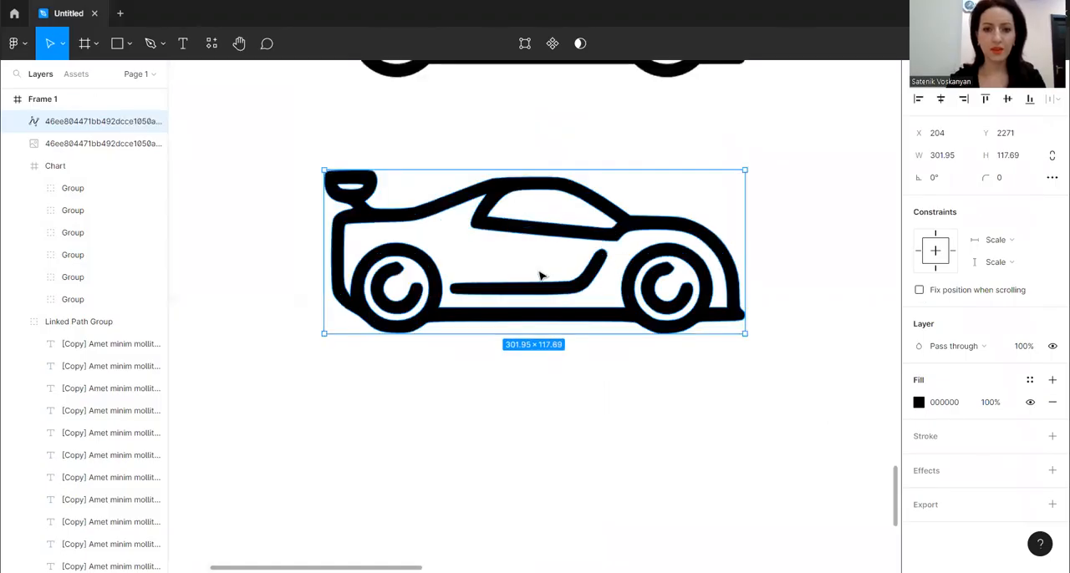
scroll(540, 276, up, 4)
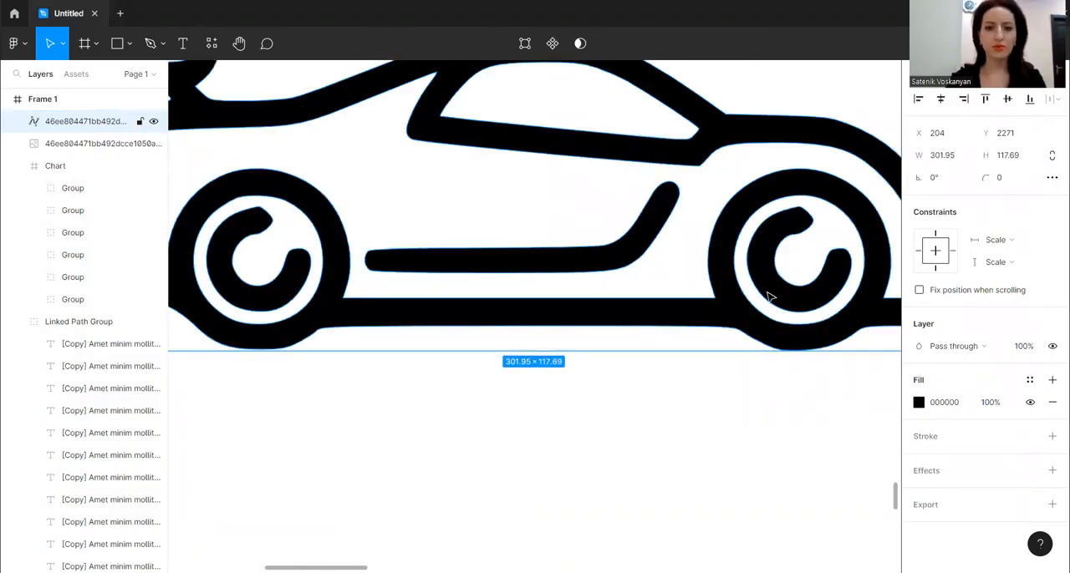
scroll(769, 297, up, 4)
scroll(459, 275, up, 10)
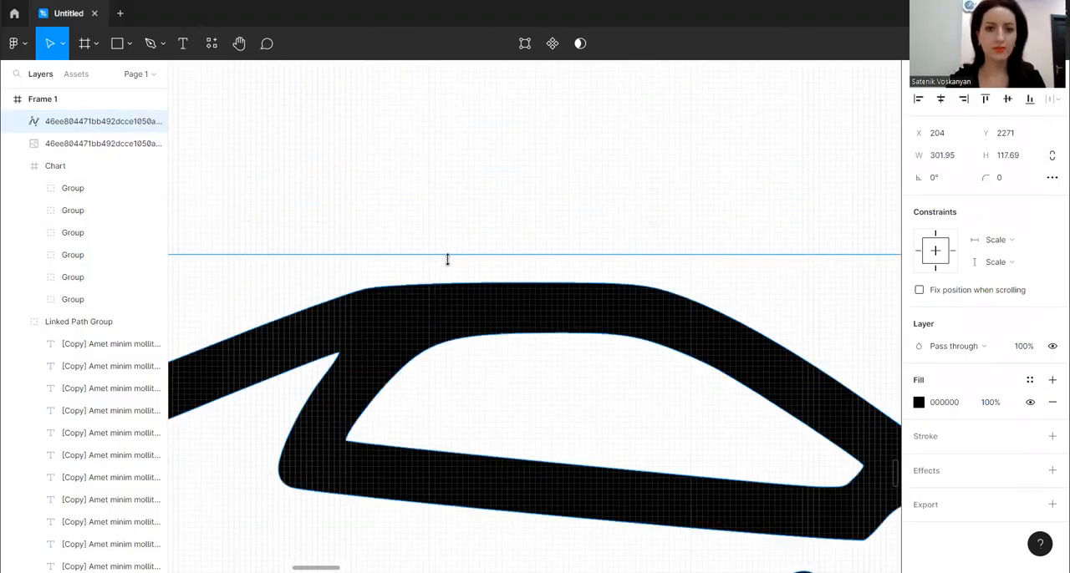
scroll(448, 264, down, 3)
scroll(434, 275, down, 2)
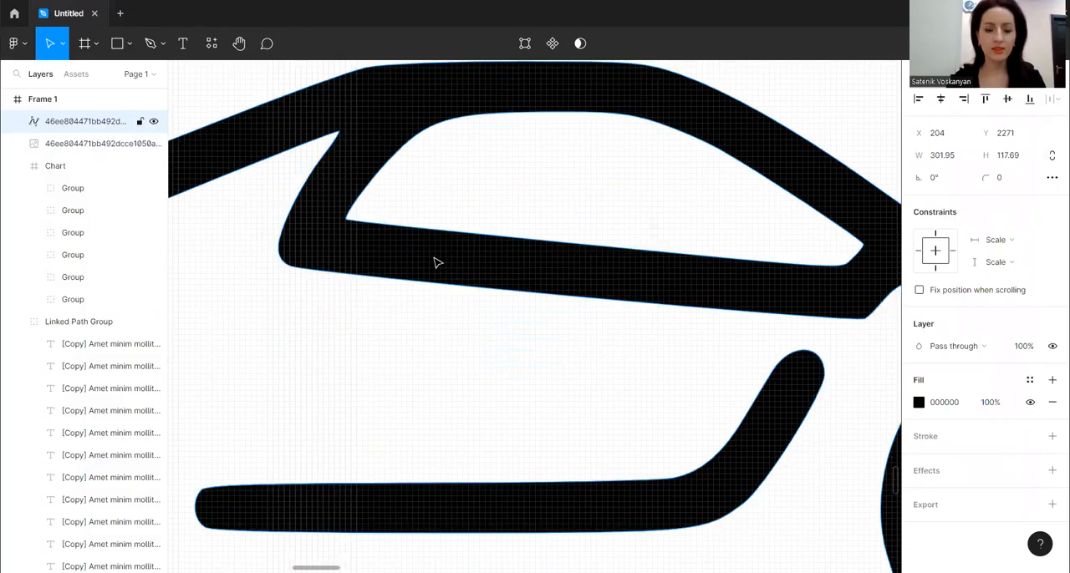
scroll(435, 263, up, 5)
key(shift+2)
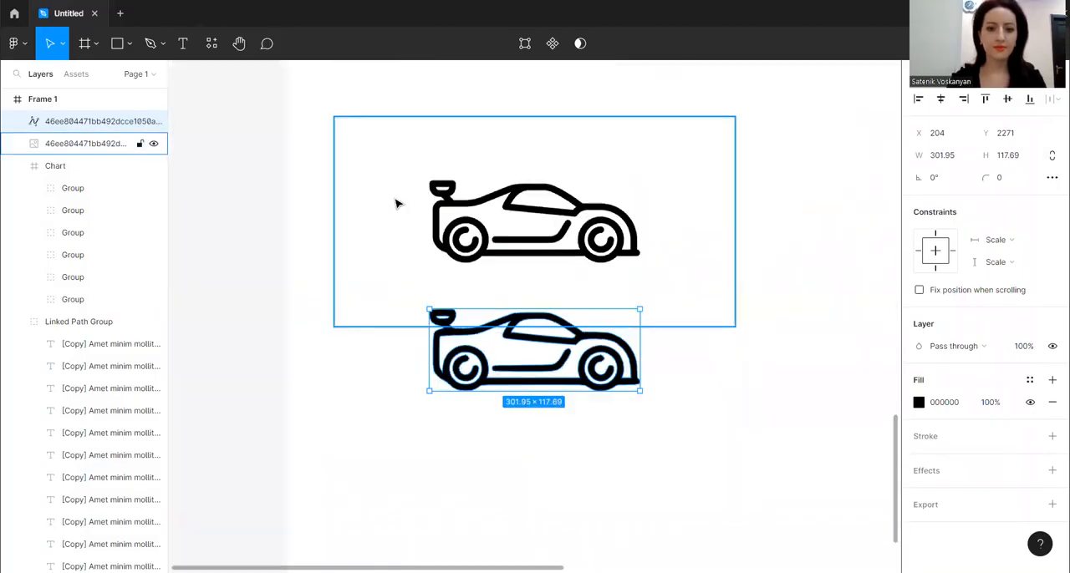
key(h)
drag(633, 307, 433, 181)
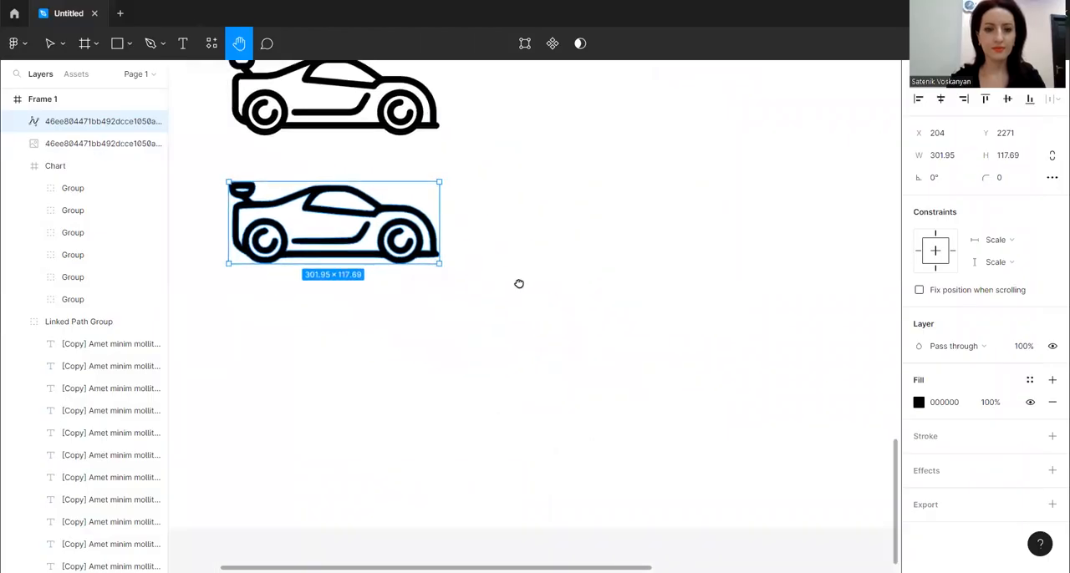
click(50, 44)
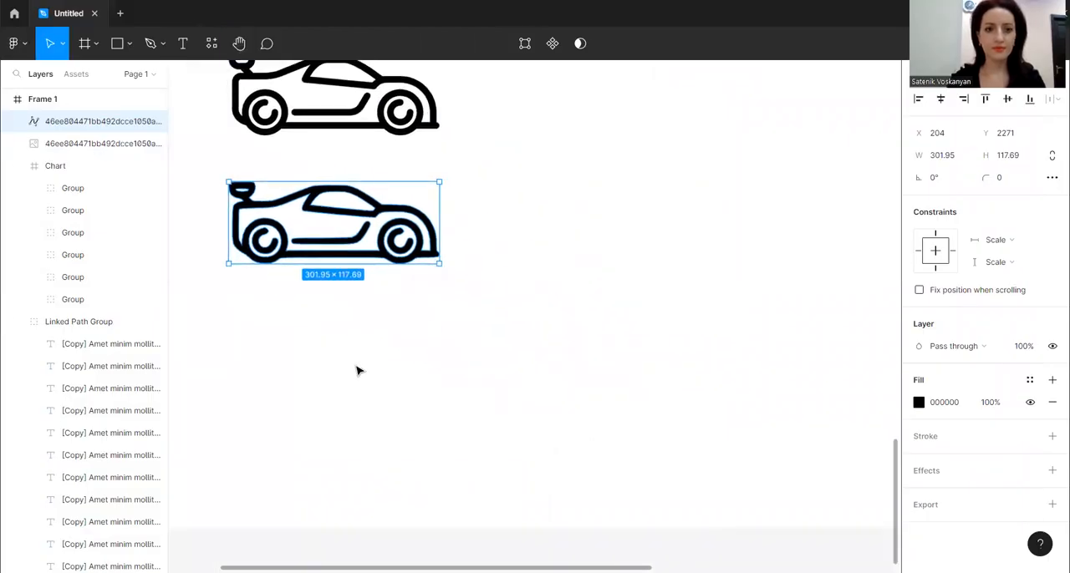
click(358, 368)
Run the Unsplash plugin on the frame and move its window clear of the two cars
key(shift+1)
key(h)
drag(616, 278, 535, 294)
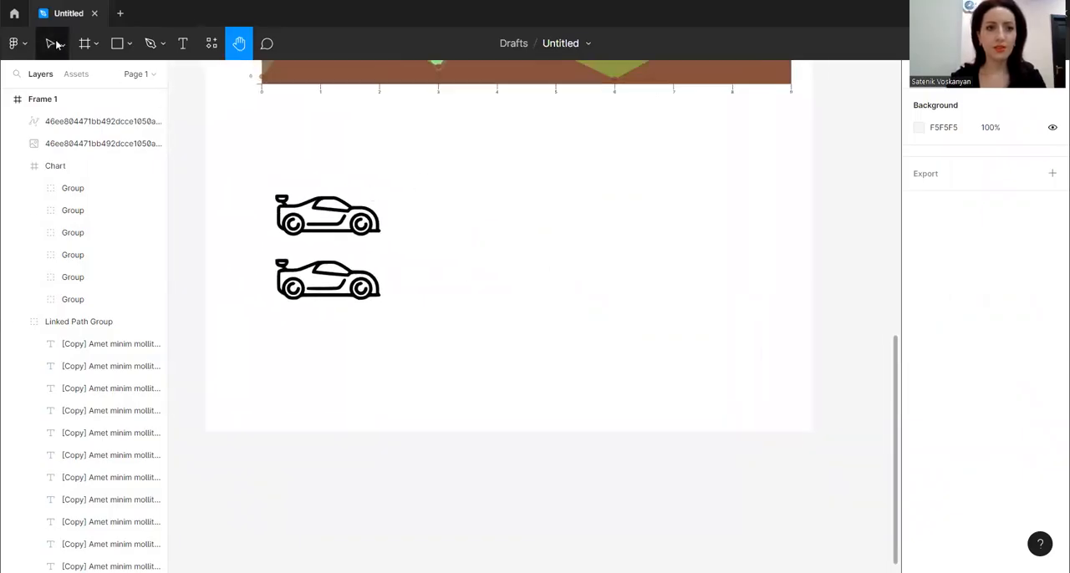
right_click(435, 217)
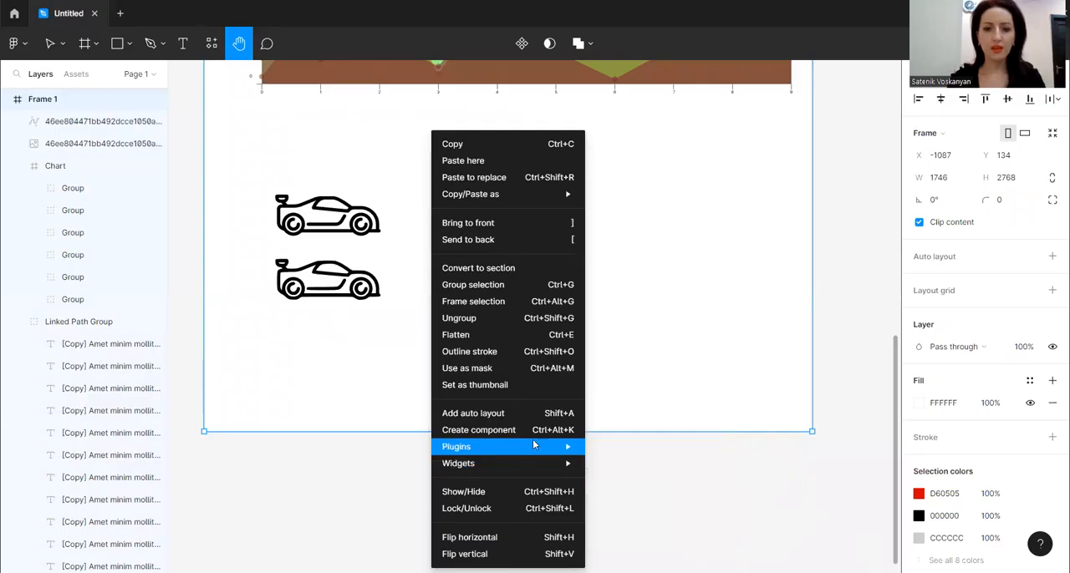
key(Escape)
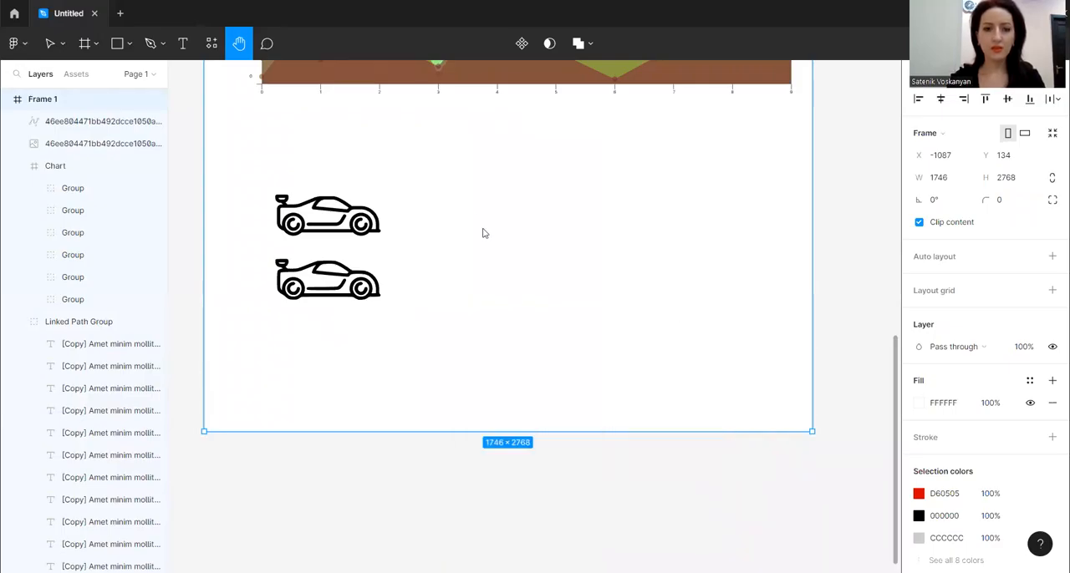
right_click(482, 232)
mouse_move(533, 449)
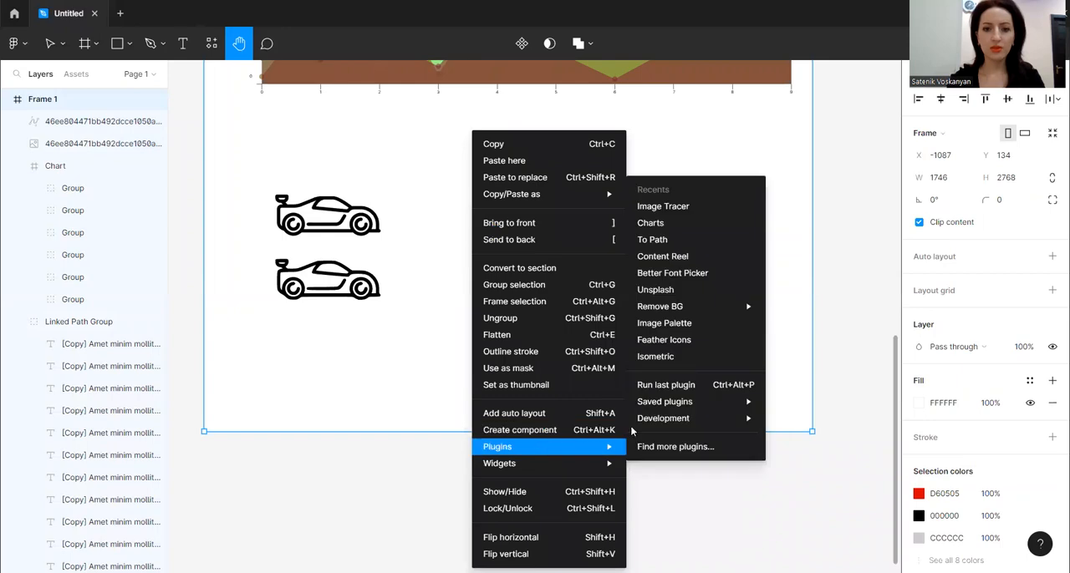
click(657, 290)
drag(330, 83, 749, 71)
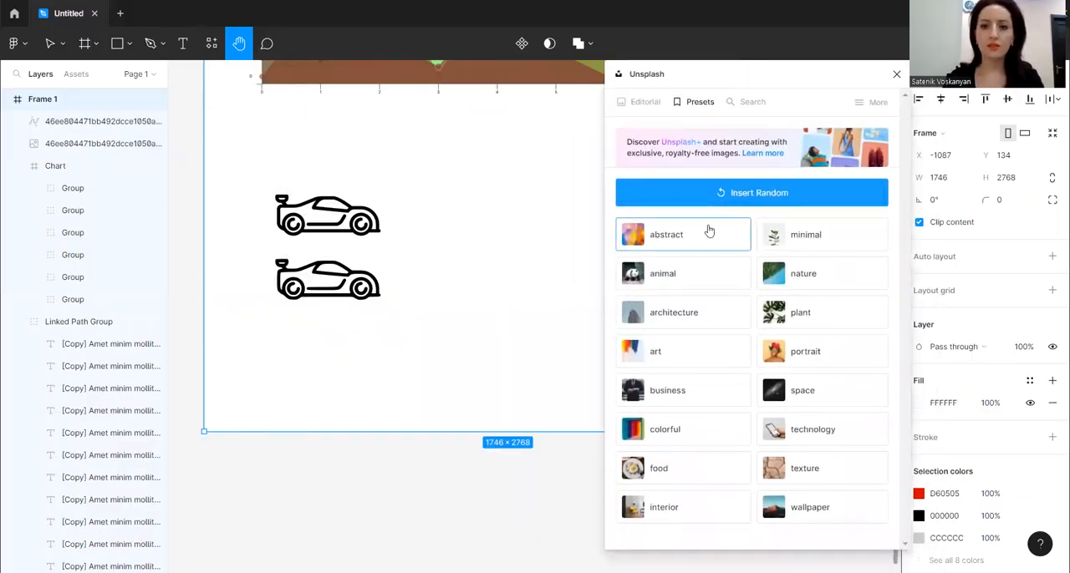
Draw a 200 × 200 square beside the cars and duplicate it twice into a vertical column with 37 spacing
click(127, 46)
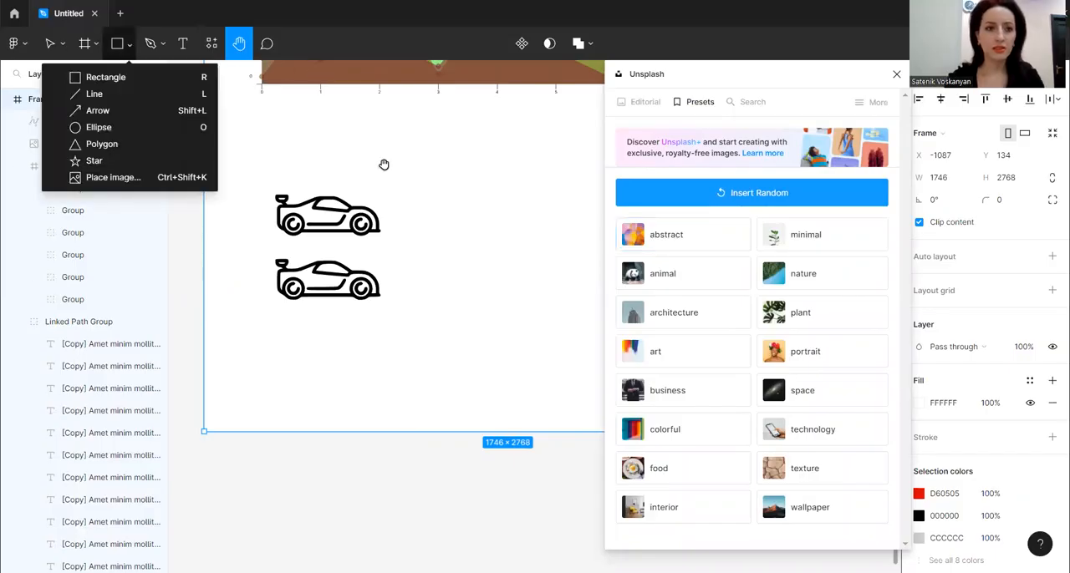
click(101, 74)
drag(413, 161, 447, 196)
mouse_move(417, 163)
mouse_down()
mouse_move(456, 181)
mouse_move(464, 263)
mouse_up()
key(ctrl+d)
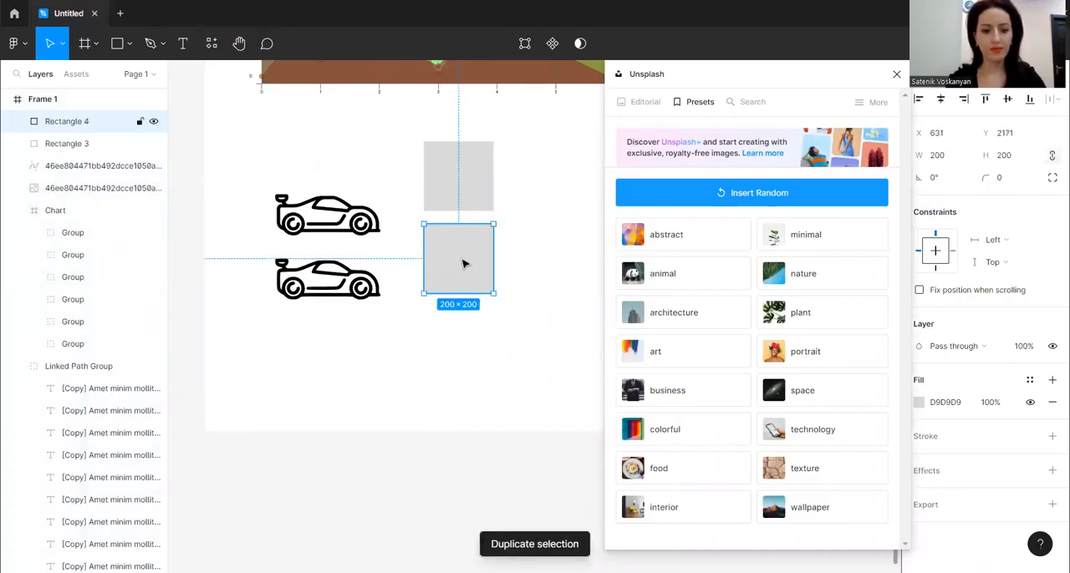
key(ctrl+d)
Fill all three squares with Unsplash preset photos, trying animal, abstract and business before choosing food, and close the plugin
click(452, 189)
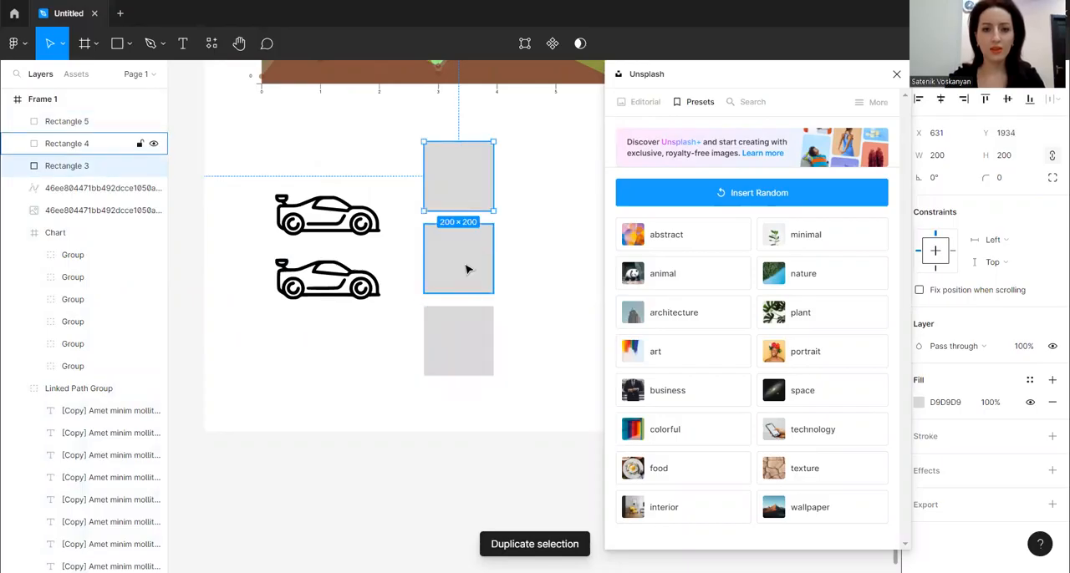
shift+click(466, 267)
shift+click(469, 353)
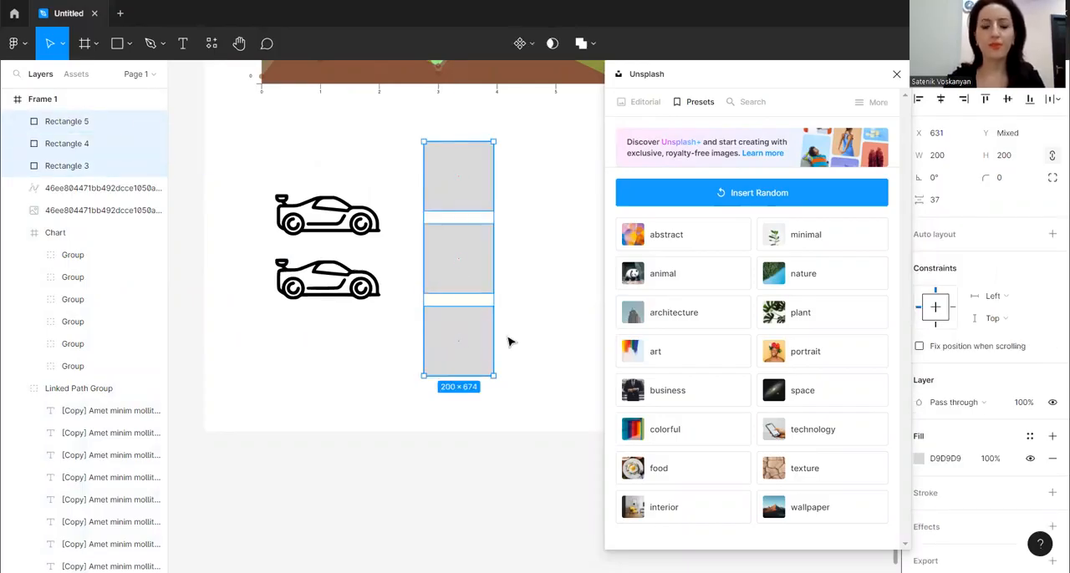
click(685, 277)
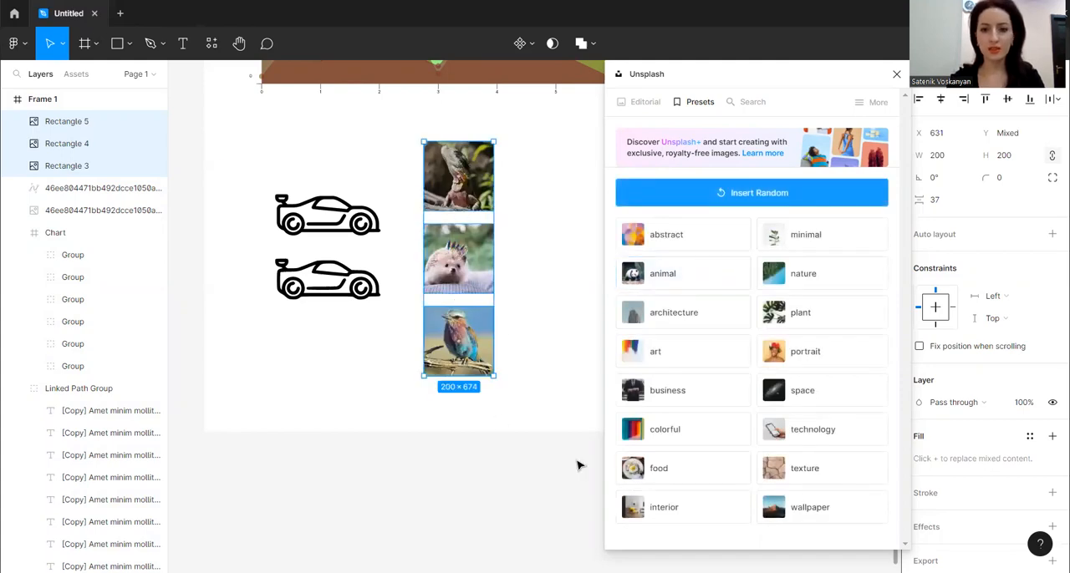
click(688, 229)
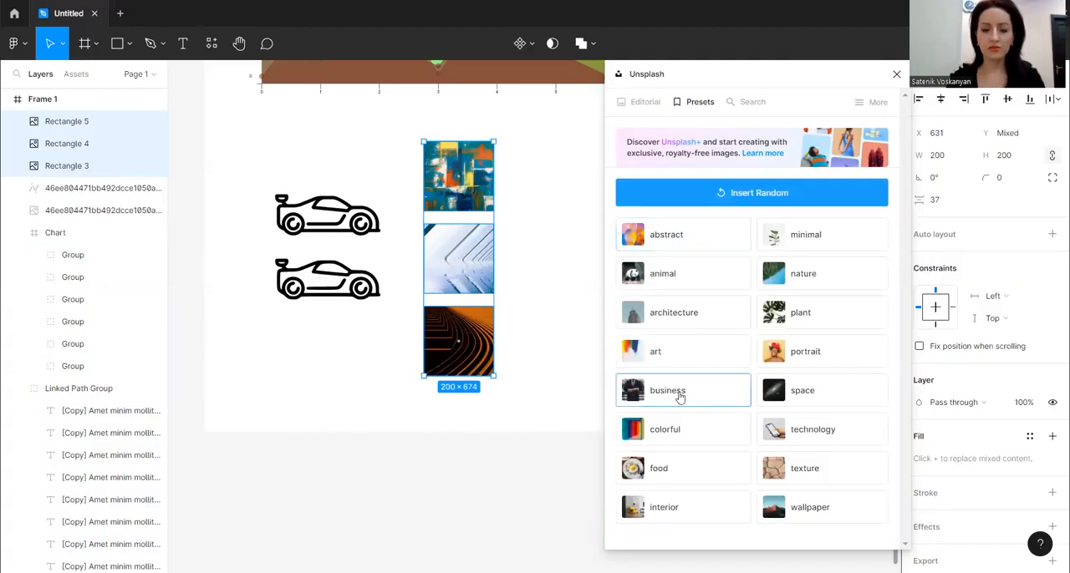
click(695, 392)
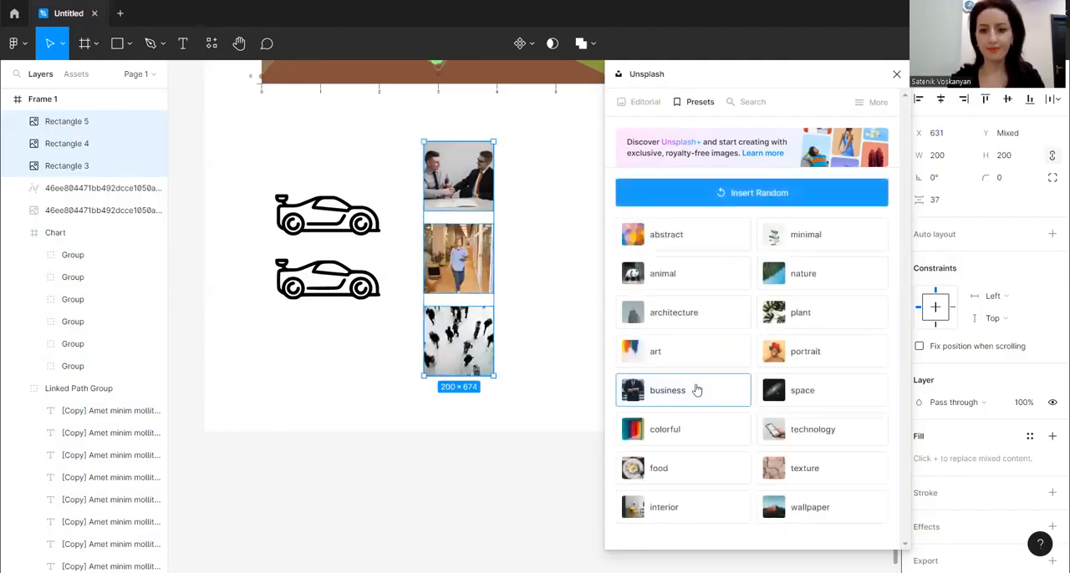
click(675, 474)
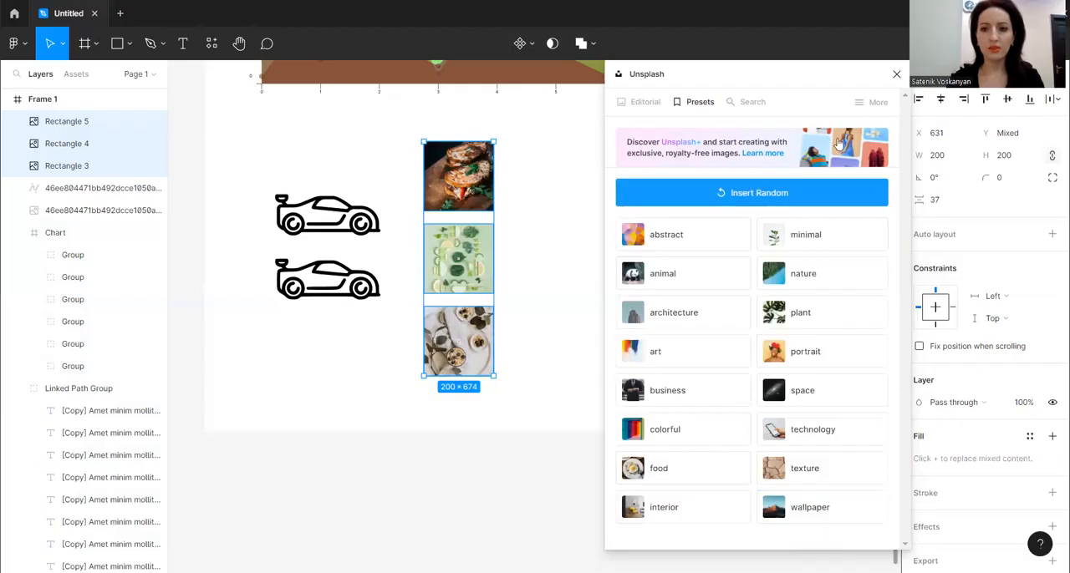
click(897, 75)
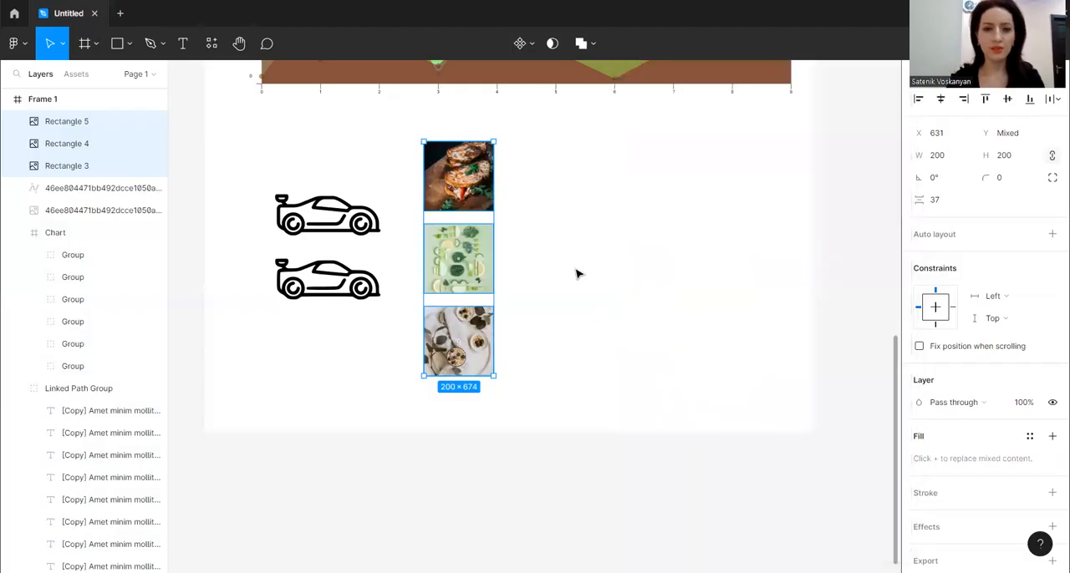
Deselect the squares and examine the three food photos up close
click(534, 294)
key(plus)
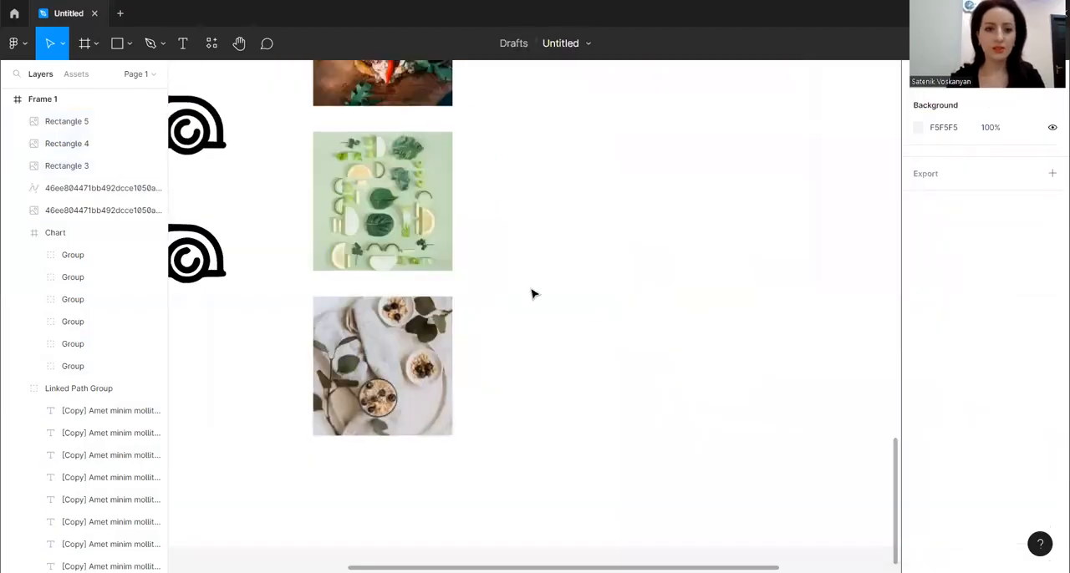
scroll(539, 301, up, 1)
scroll(547, 312, up, 3)
scroll(556, 319, down, 3)
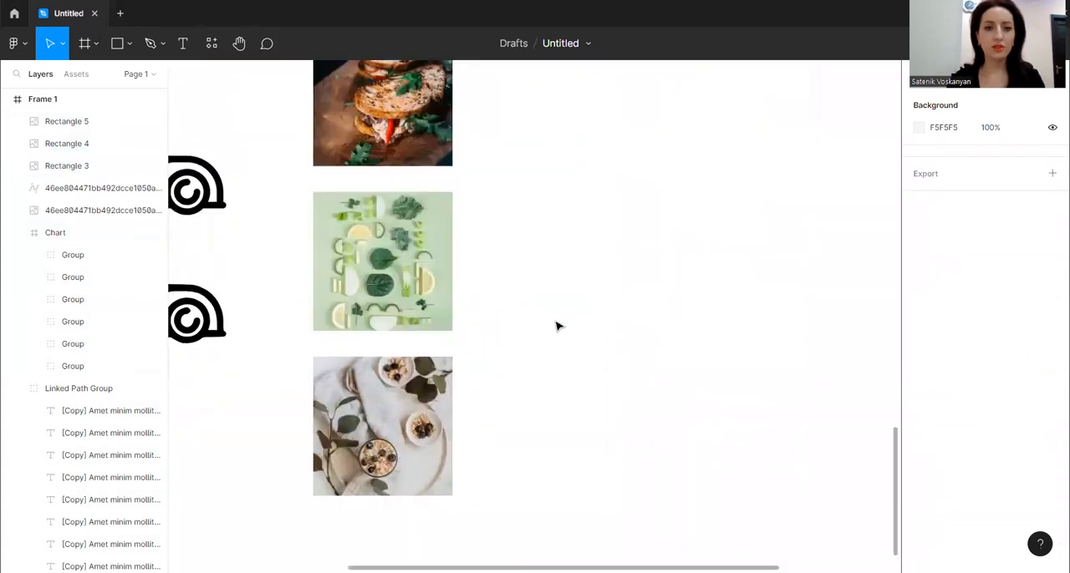
scroll(558, 326, down, 1)
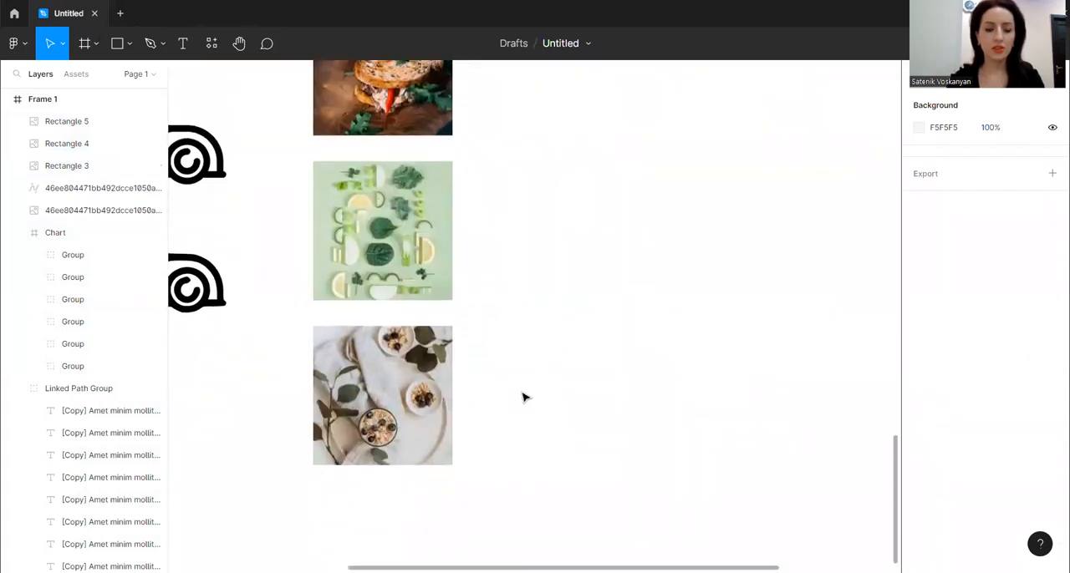
scroll(529, 405, up, 1)
scroll(535, 407, up, 3)
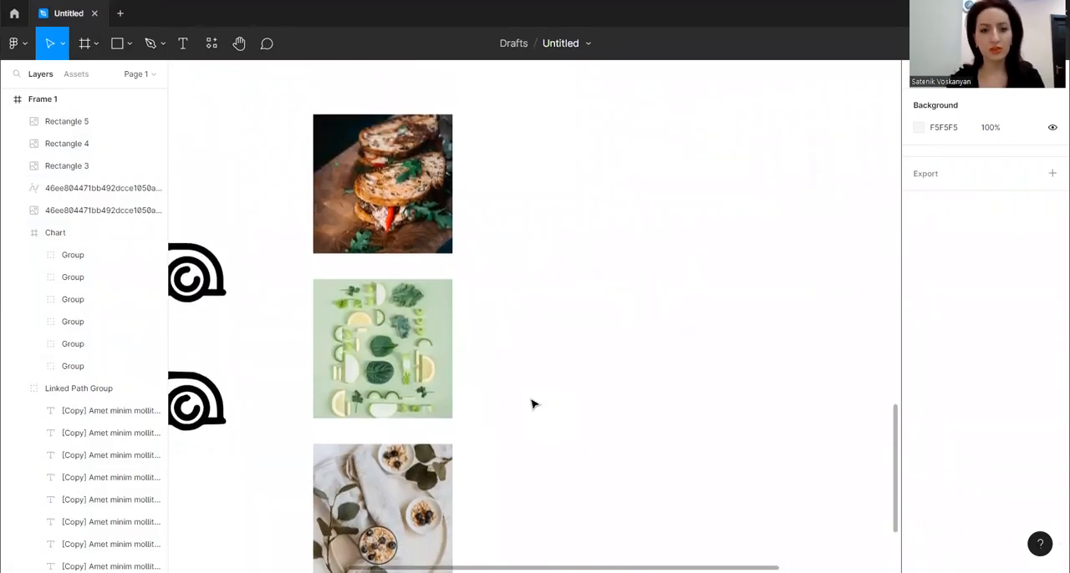
scroll(534, 401, down, 2)
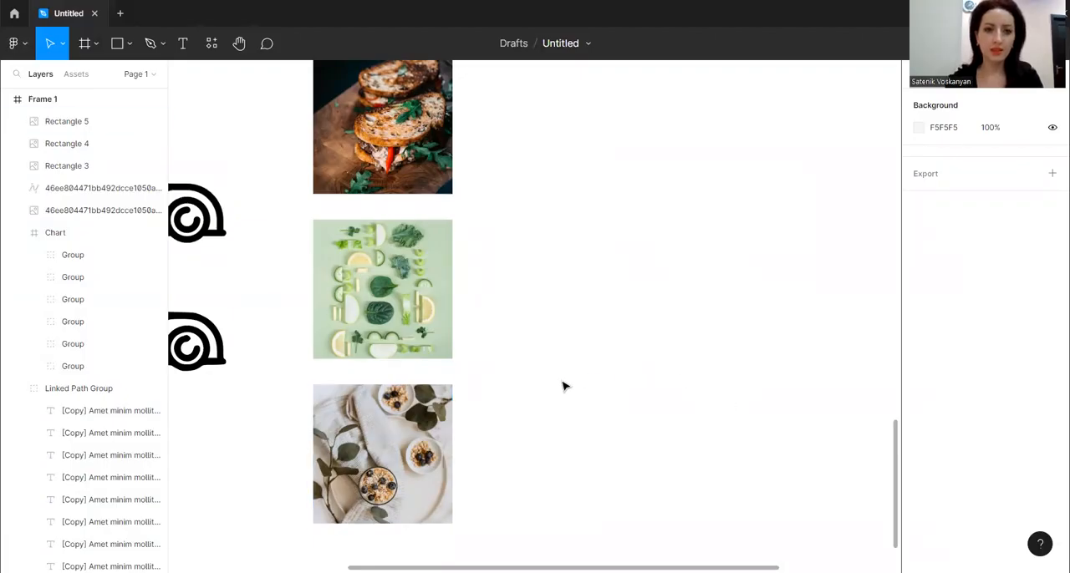
Generate a colour palette from the lowest food photo with the Image Palette plugin, and deselect the result
scroll(564, 386, down, 3)
click(396, 309)
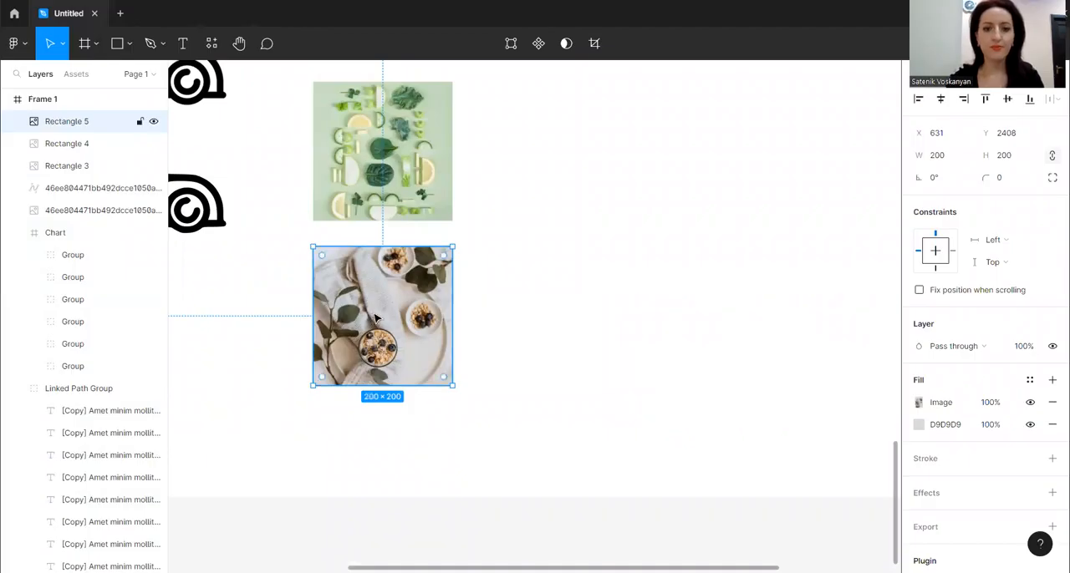
right_click(375, 319)
mouse_move(420, 452)
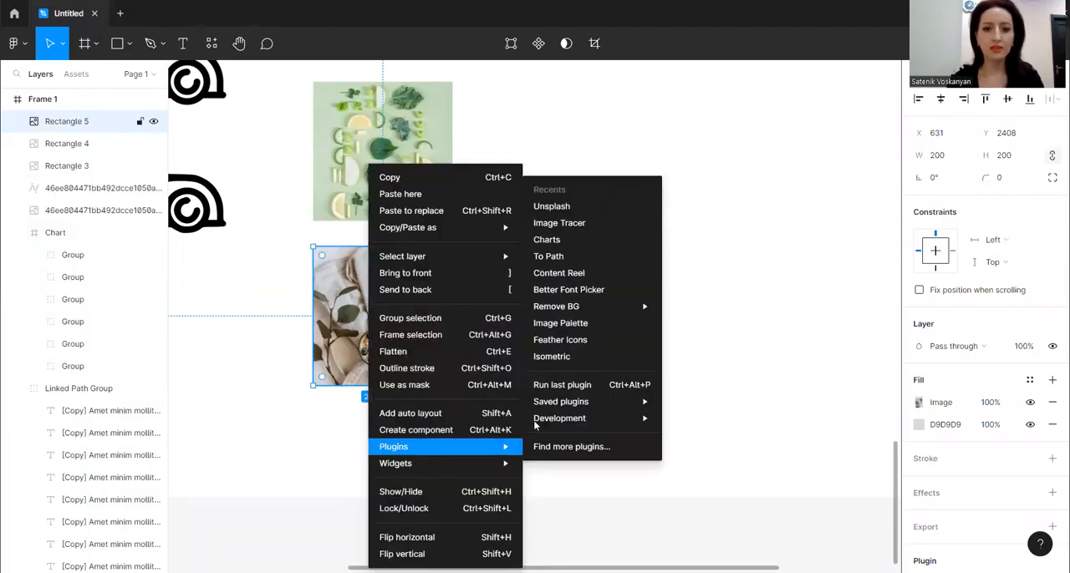
click(579, 324)
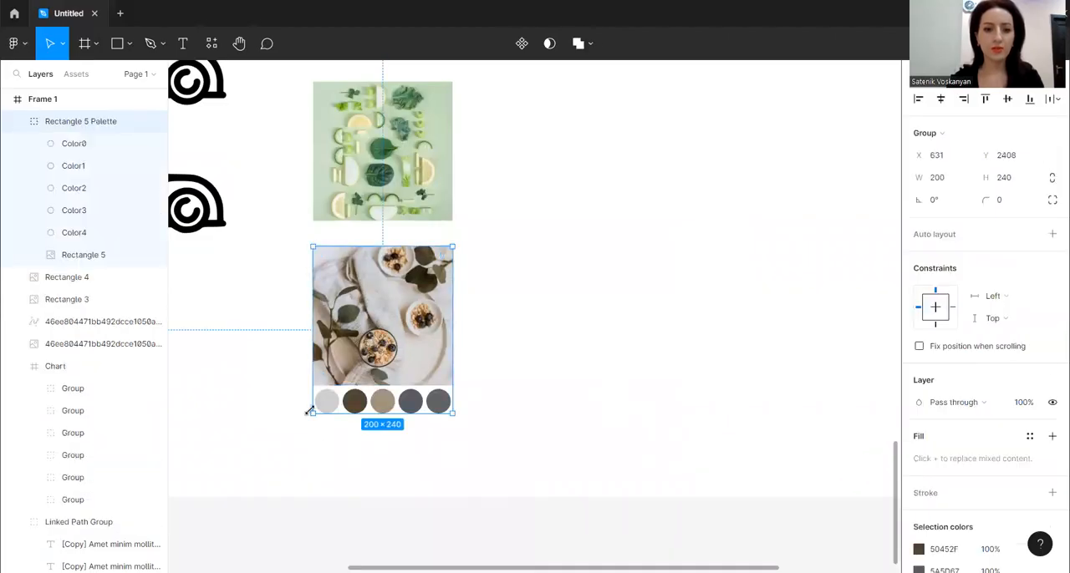
click(353, 440)
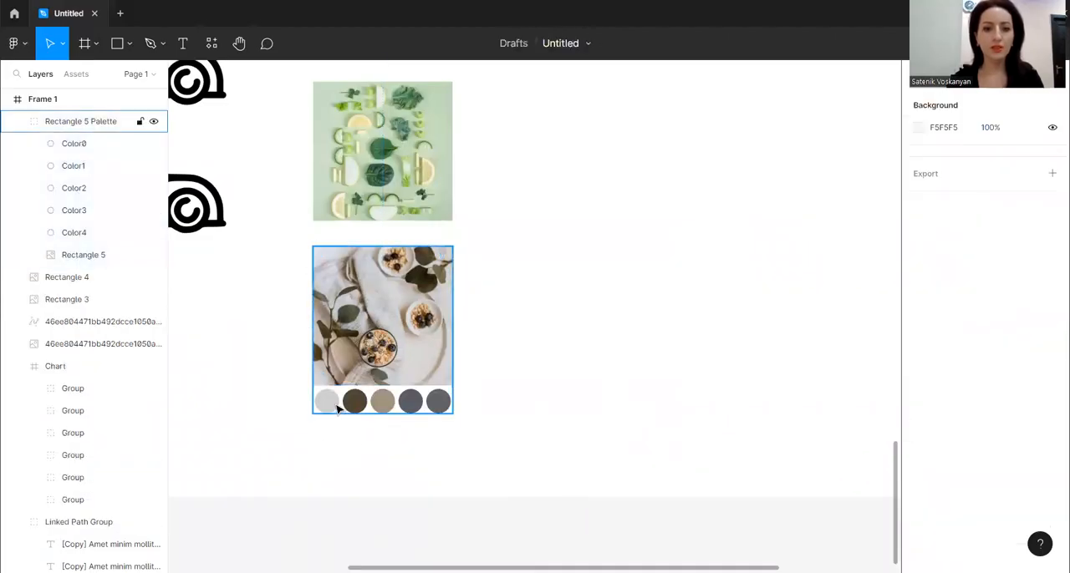
Select all five palette circles and move them into the empty space beside the green vegetable photo
double_click(337, 408)
shift+click(355, 402)
shift+click(382, 402)
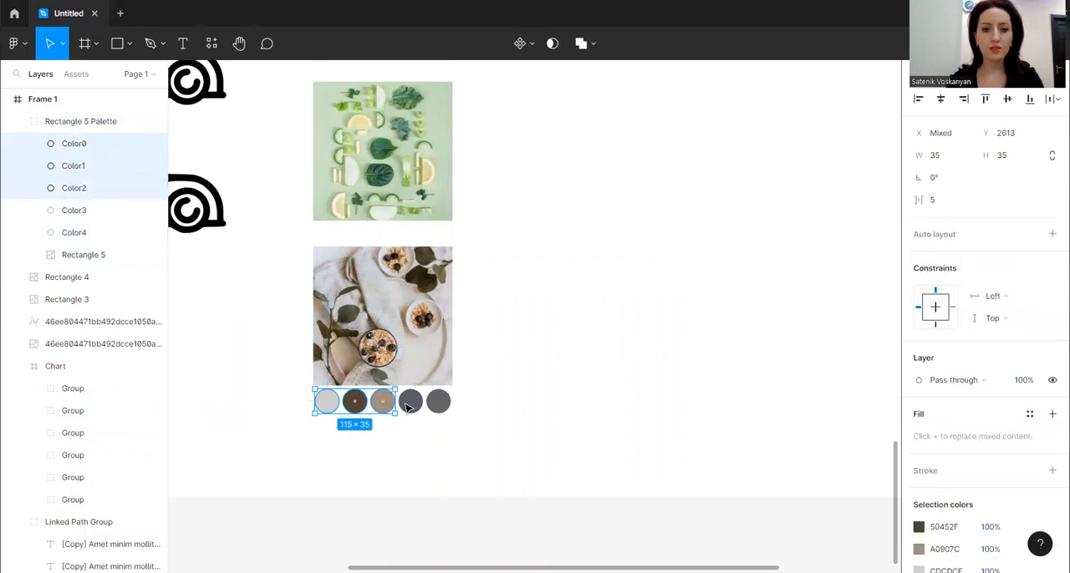
shift+click(409, 402)
shift+click(438, 403)
drag(401, 404, 567, 170)
click(554, 252)
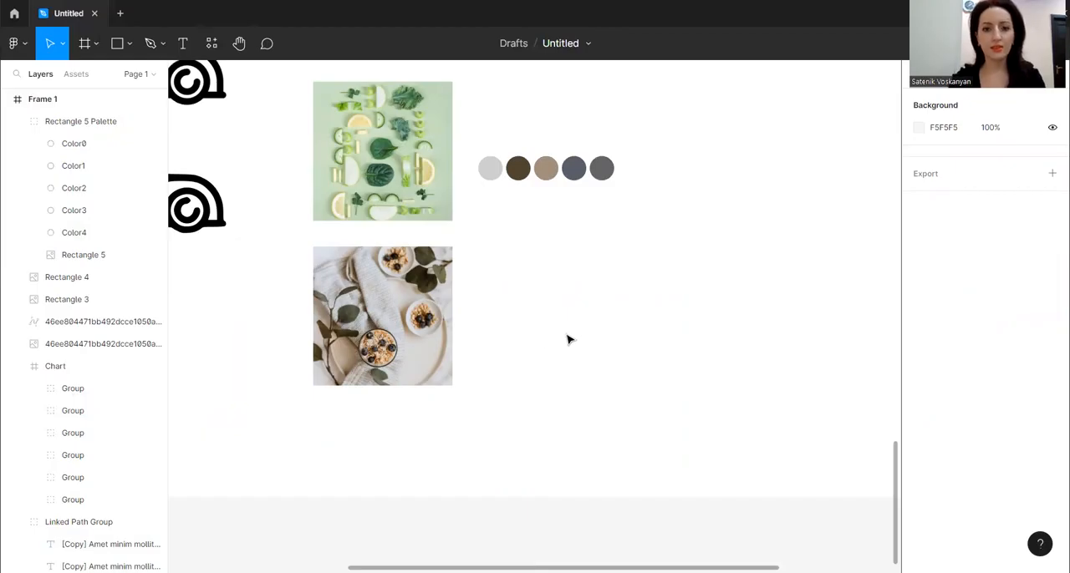
Review the sample frame's plugin results, from the font text and chart down to the colour swatches
scroll(568, 338, down, 3)
scroll(557, 334, down, 2)
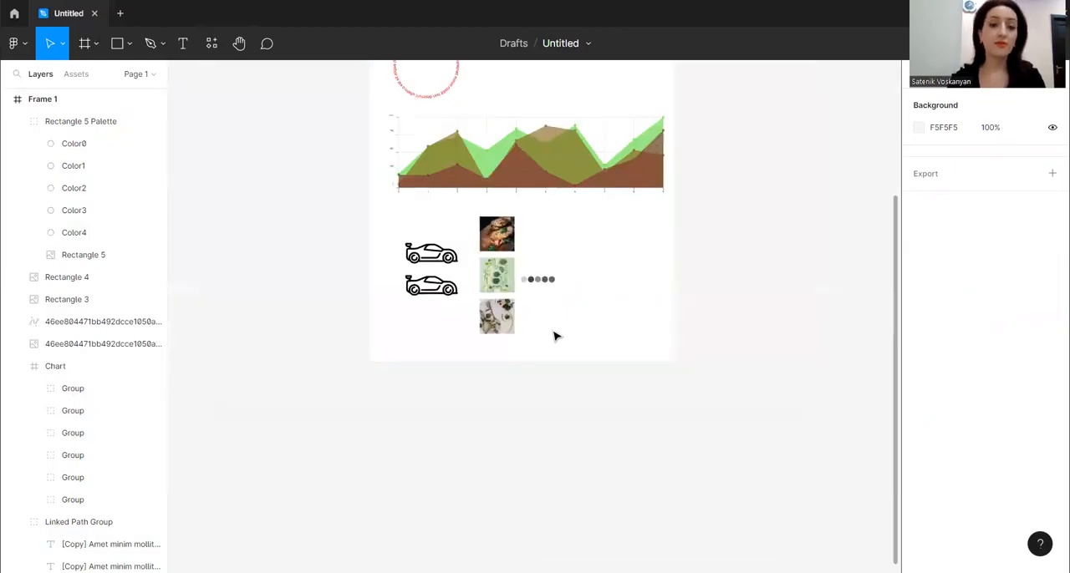
scroll(554, 327, up, 5)
scroll(550, 320, down, 2)
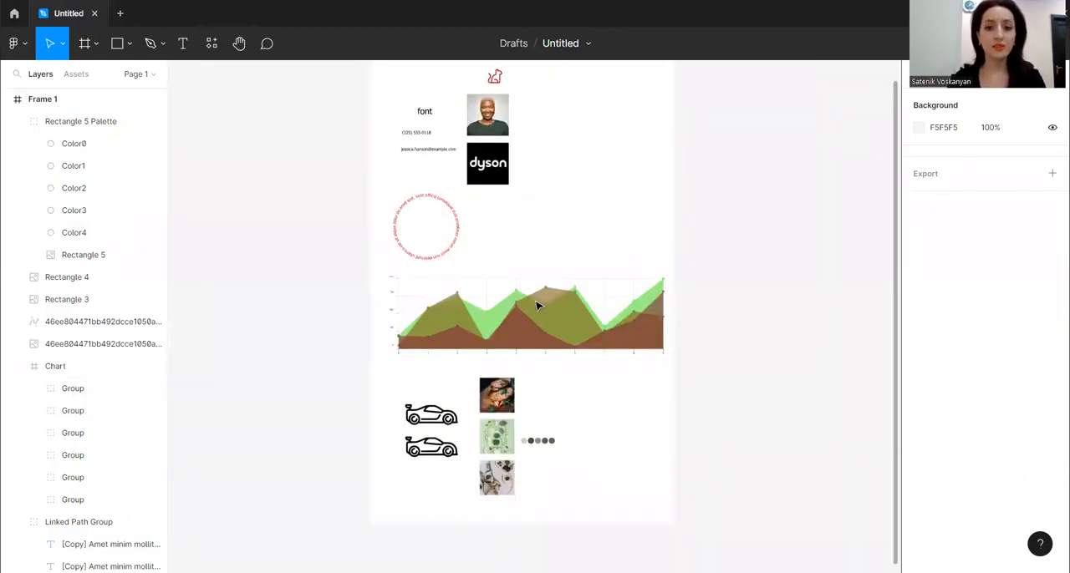